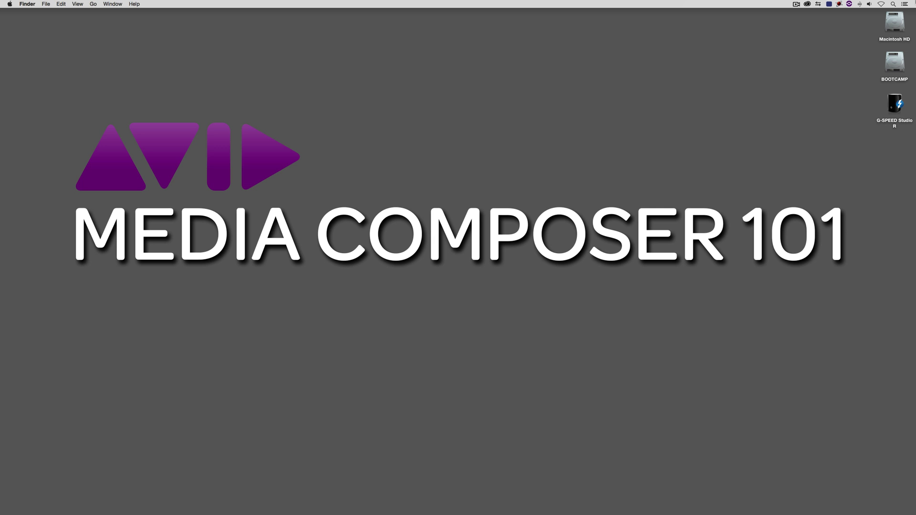
Switch to Media Composer and scrub through Untitled Sequence.01 in the Timeline.
key("super+Tab")
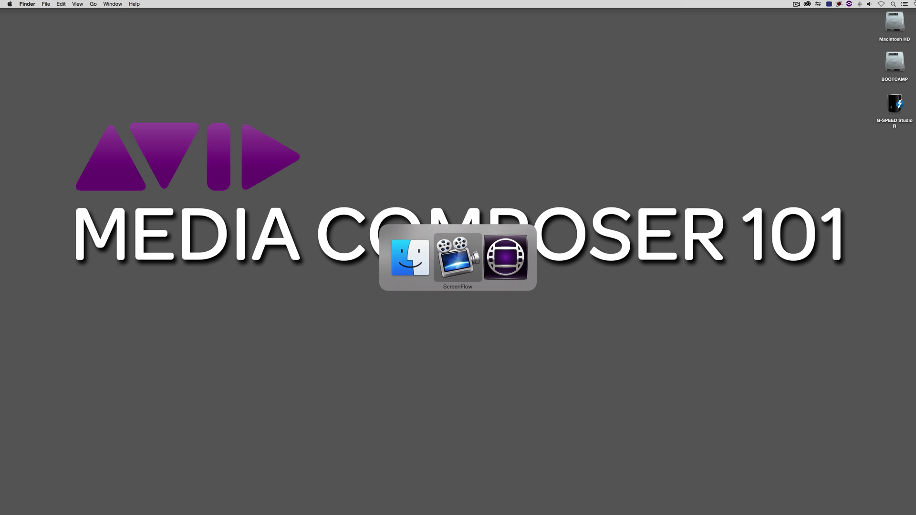
key("super+Tab")
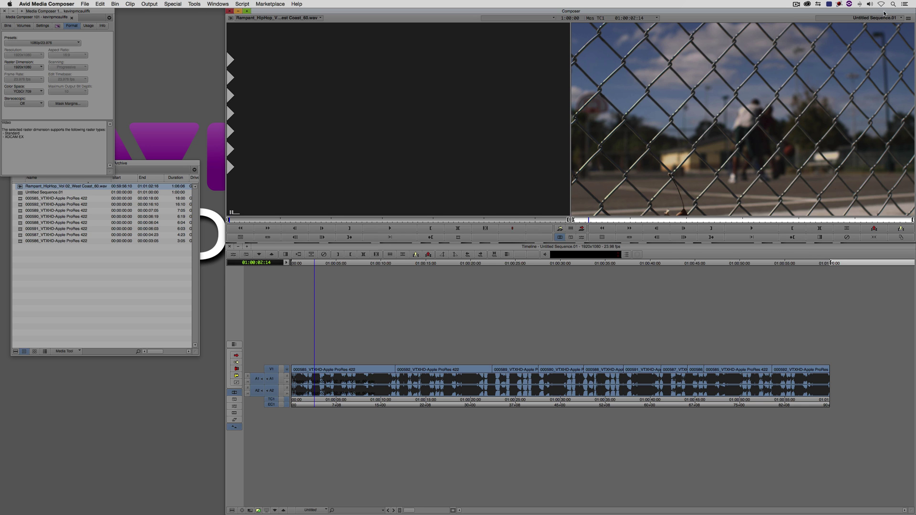
left_click_drag(403, 372, 292, 382)
Export Untitled Sequence.01 as ProResSAS.mov using the QT SAS Export (Same as Source) preset.
right_click(644, 165)
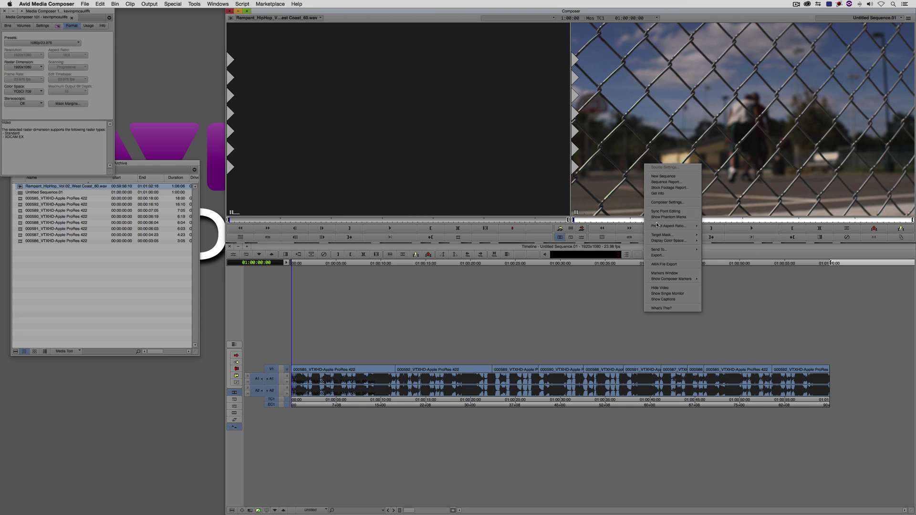
left_click(654, 255)
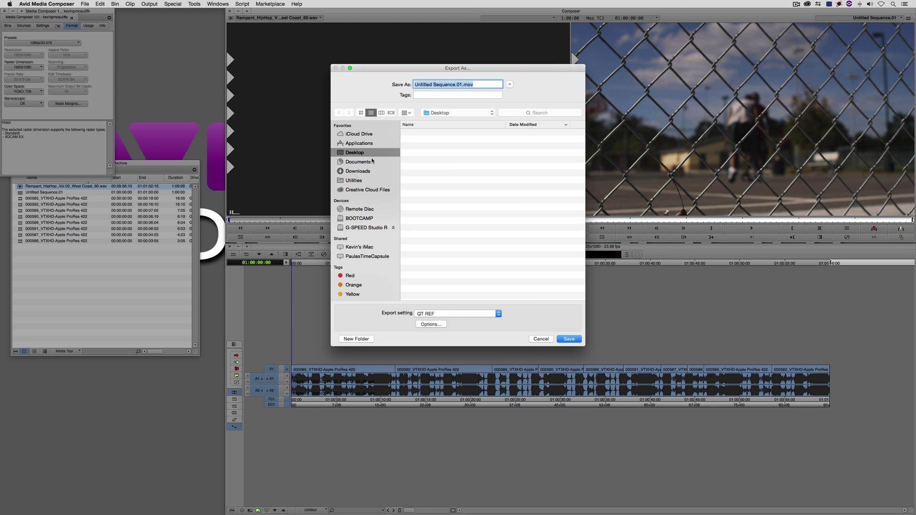
type("ProResSAS")
left_click(443, 314)
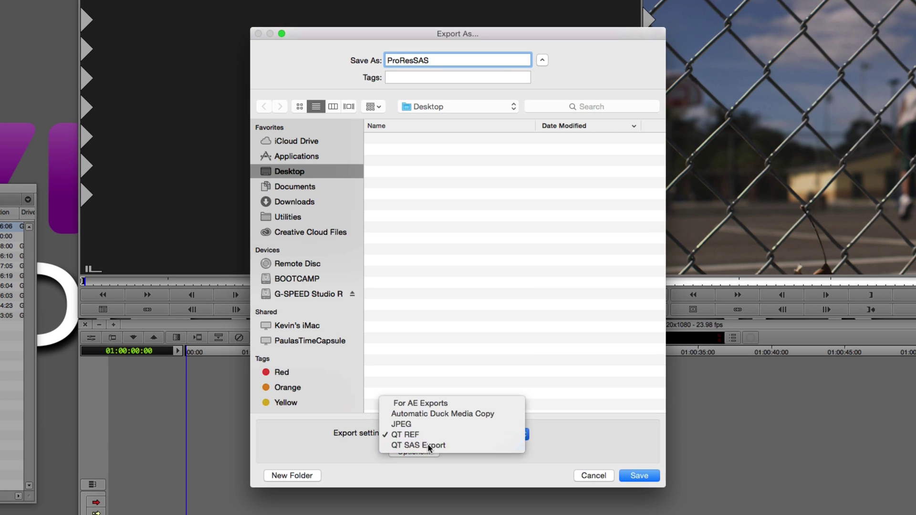
left_click(428, 447)
left_click(414, 452)
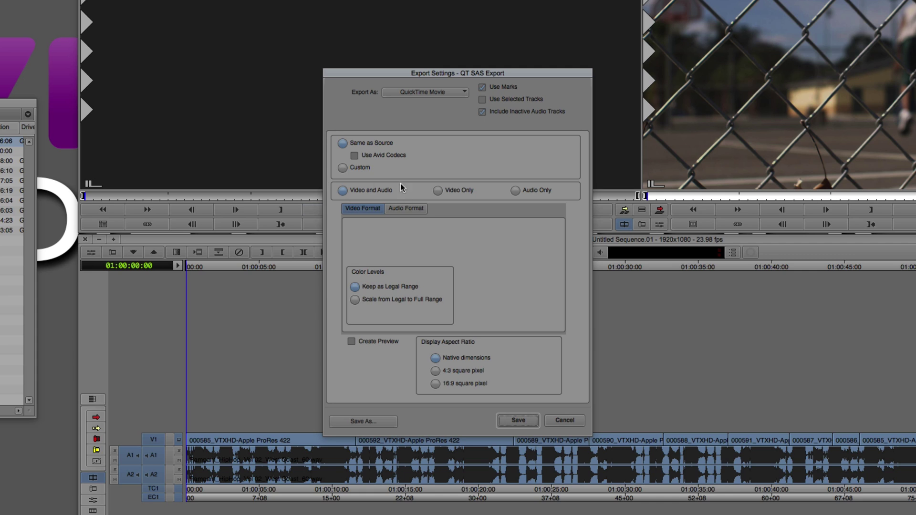
left_click(406, 208)
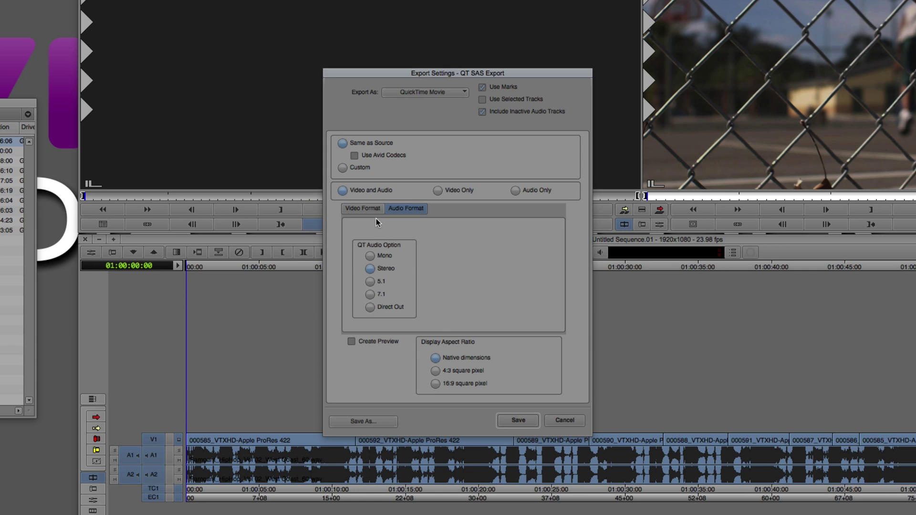
left_click(363, 209)
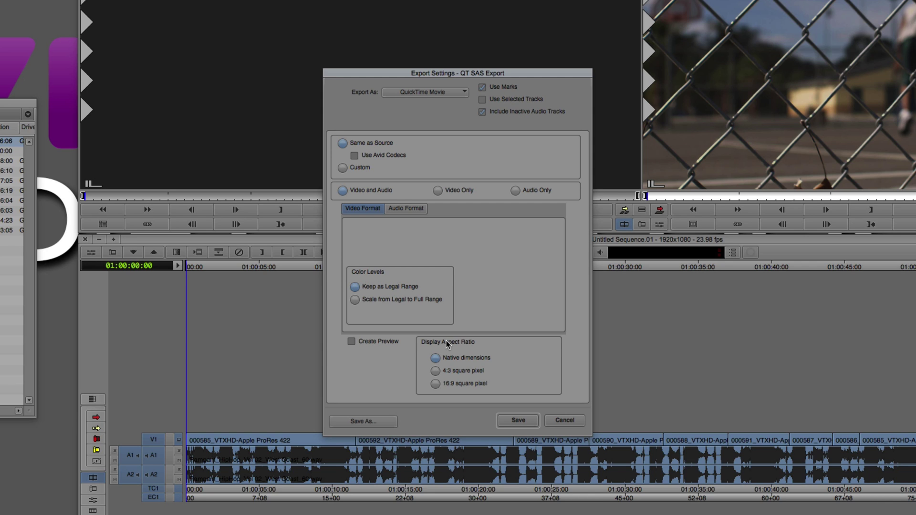
left_click(515, 421)
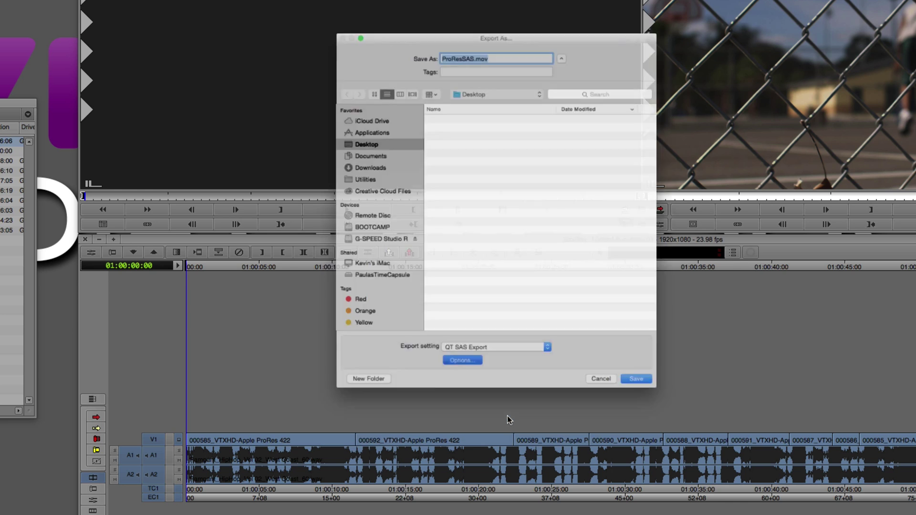
key("Return")
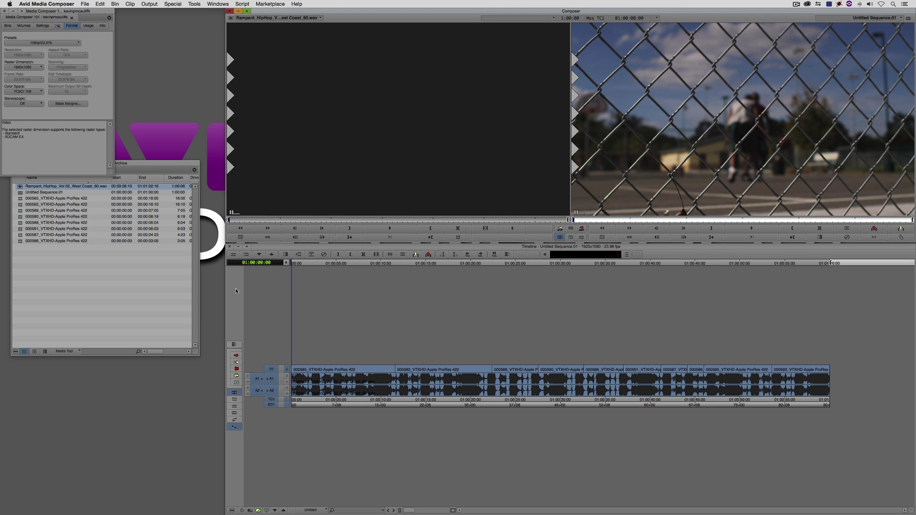
Switch QT SAS Export to Custom 1280 x 720 output and browse the Compression Type codecs.
right_click(618, 161)
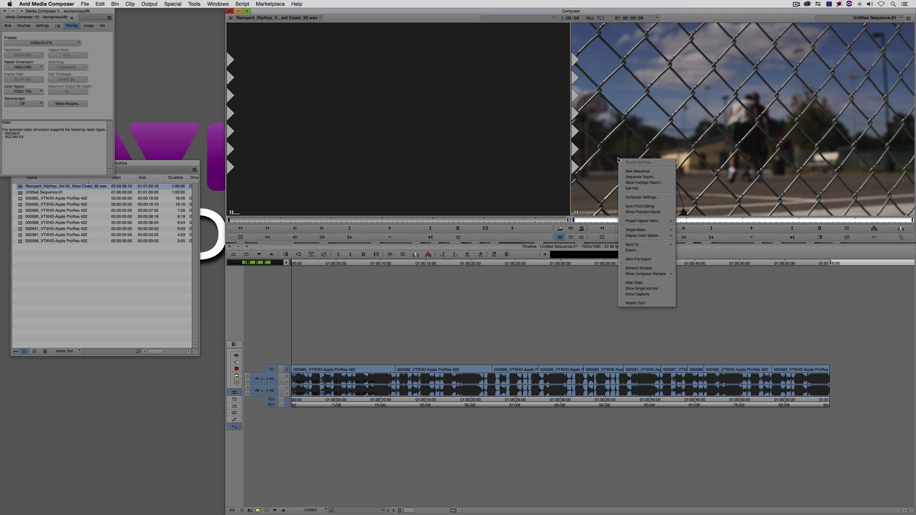
left_click(641, 249)
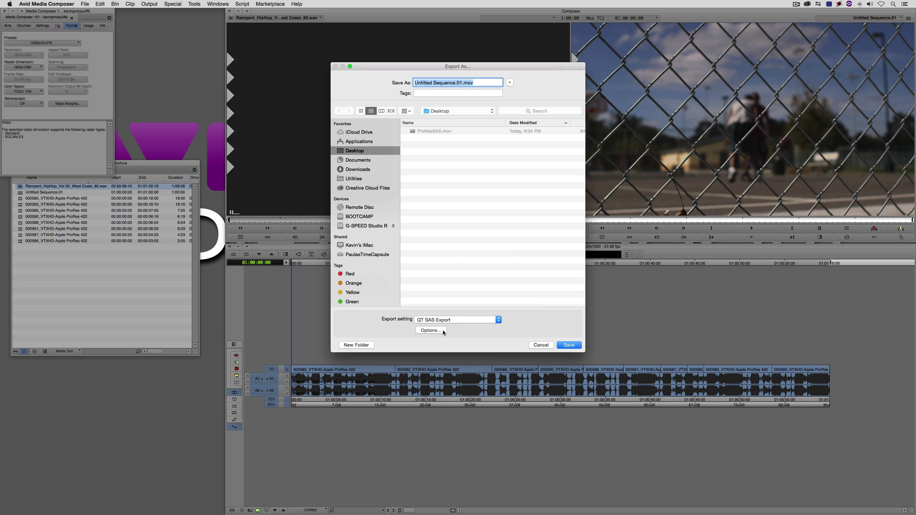
left_click(431, 331)
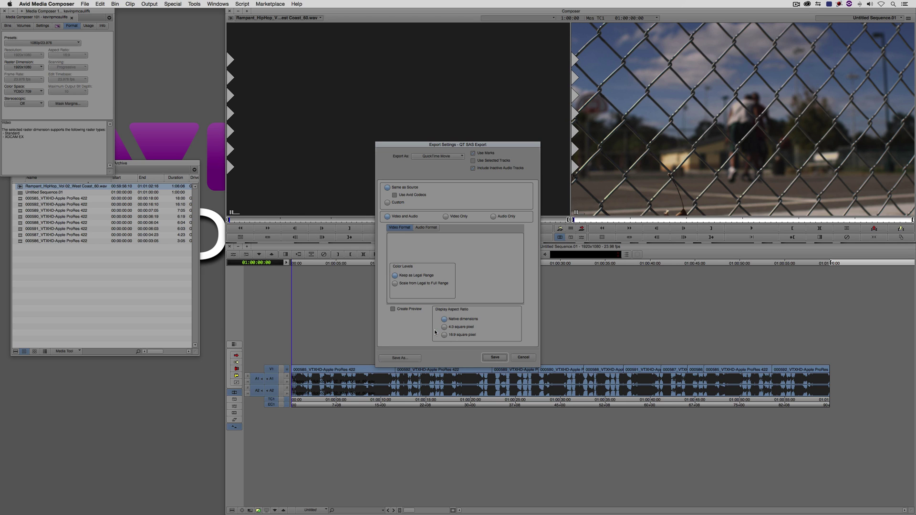
left_click(392, 204)
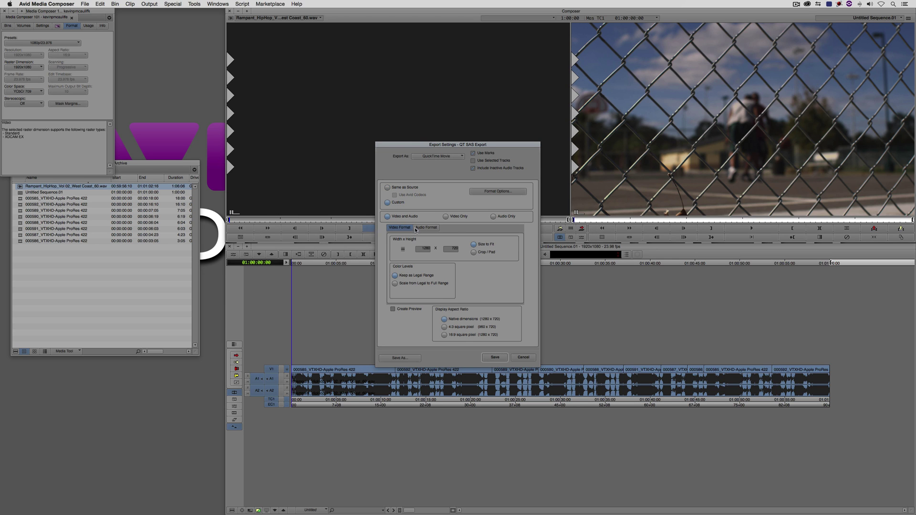
left_click(492, 191)
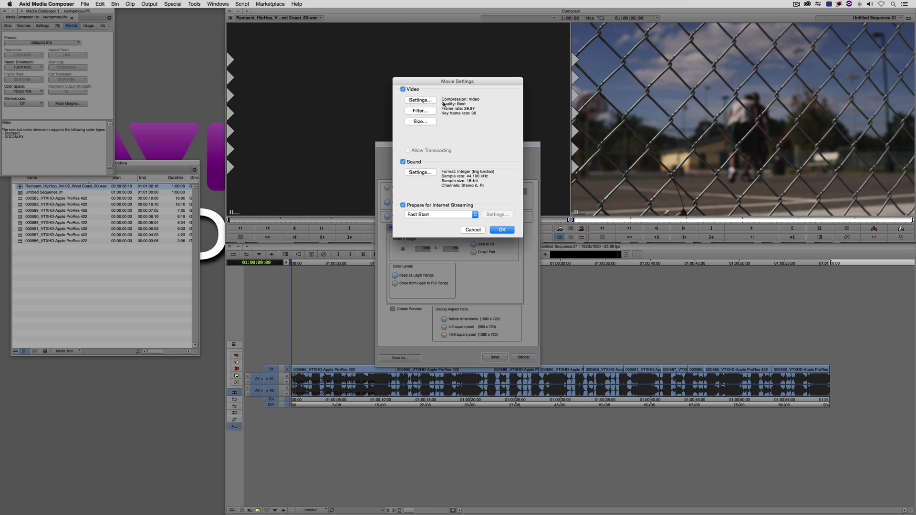
left_click(421, 100)
left_click(492, 87)
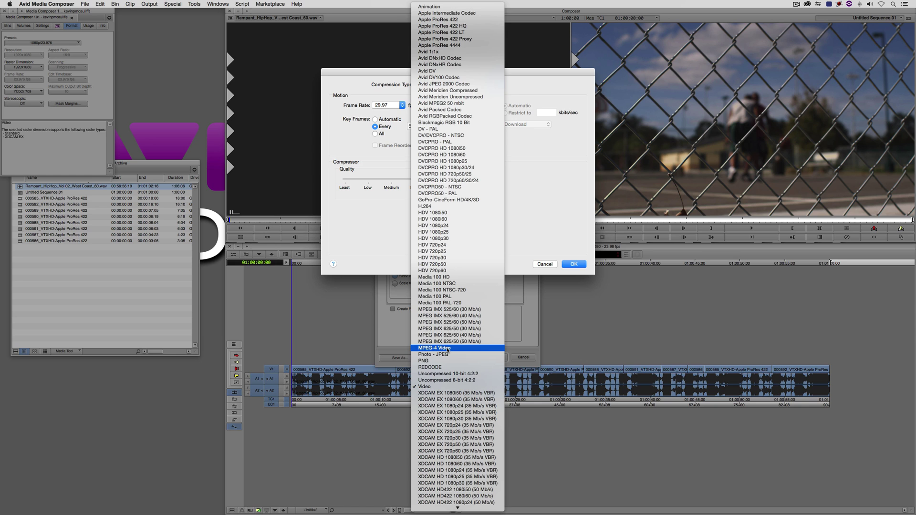
left_click(544, 172)
left_click(545, 264)
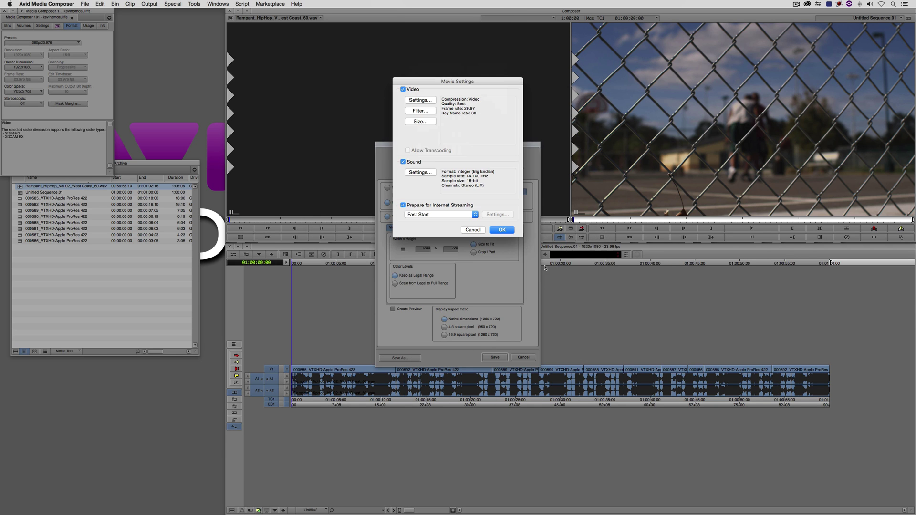
Export the sequence to the Desktop with the QT REF preset as ProResQTREF.mov.
left_click(473, 230)
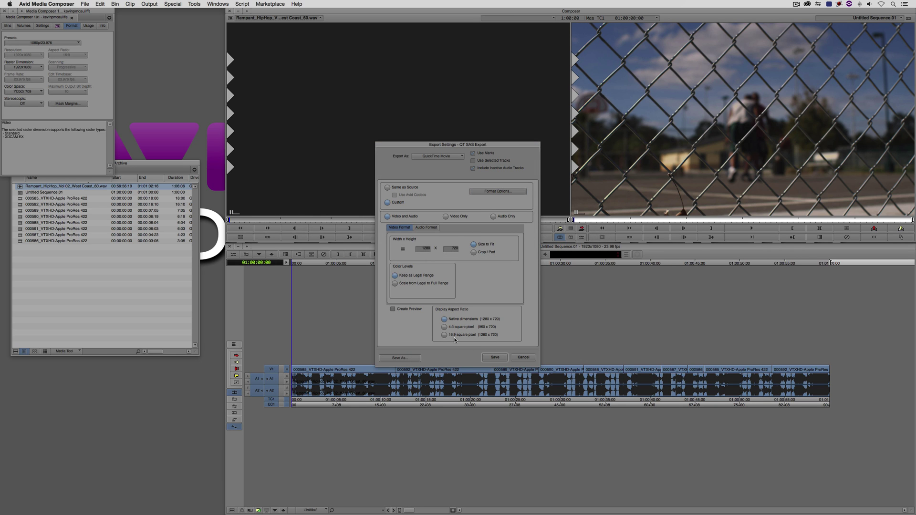
left_click(534, 357)
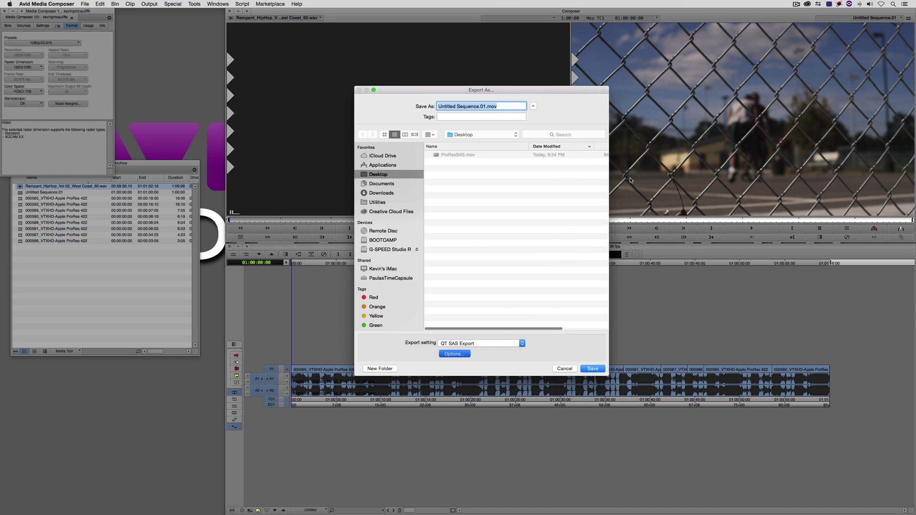
left_click(492, 343)
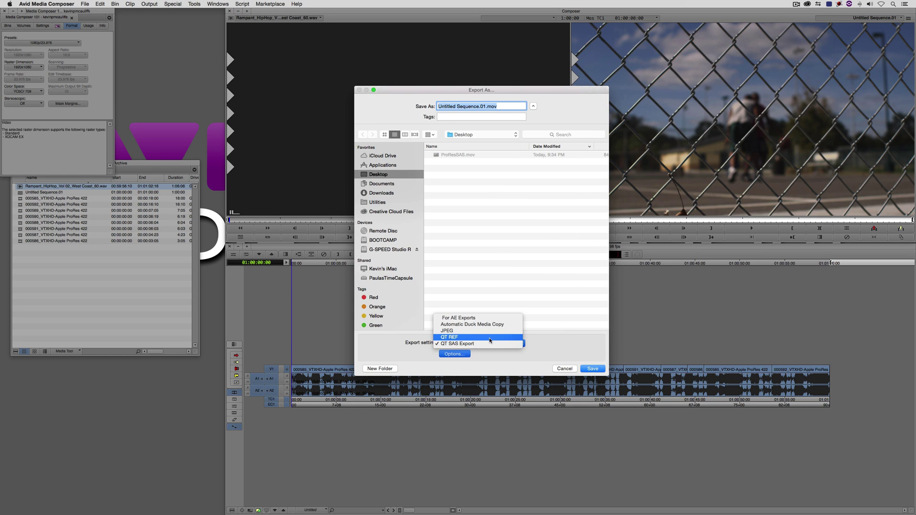
left_click(483, 339)
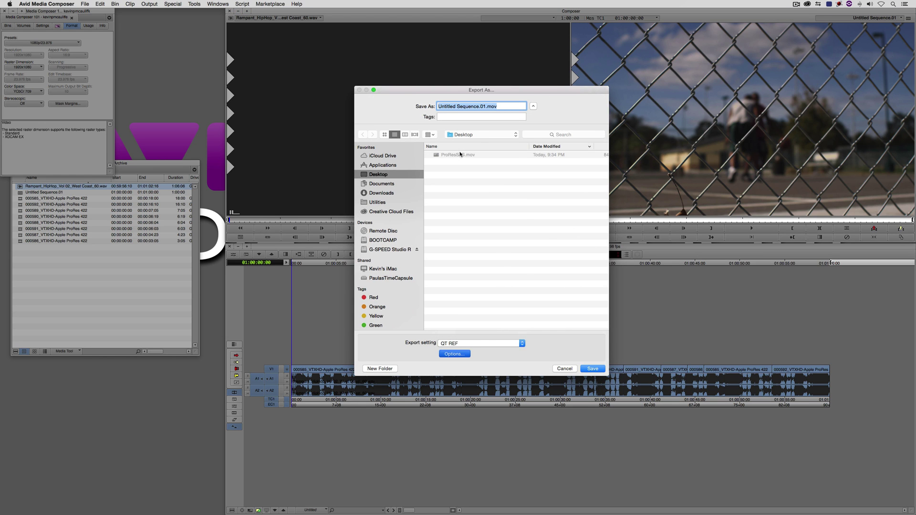
left_click(448, 156)
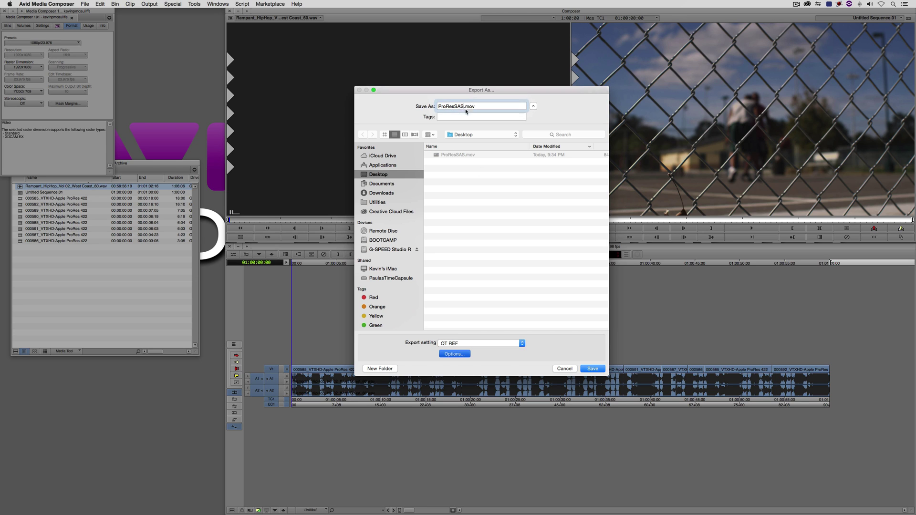
key("BackSpace")
key("BackSpace")
key("BackSpace")
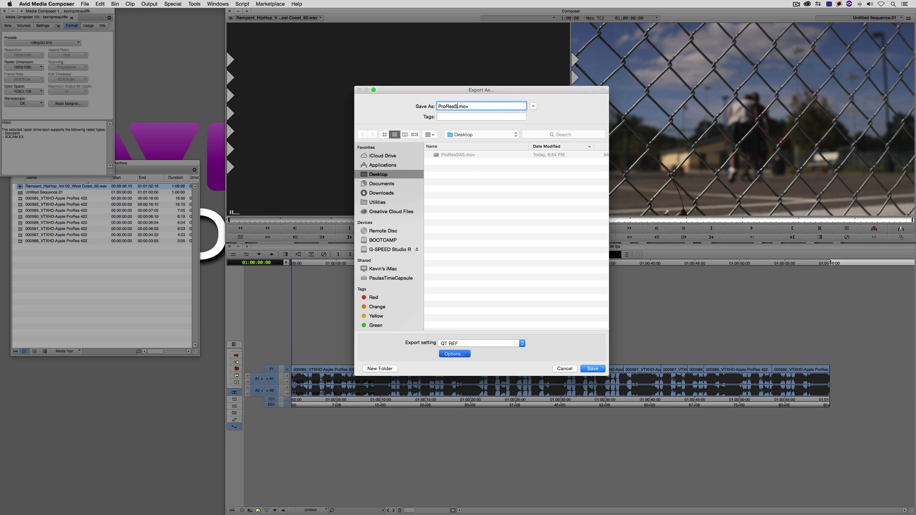
type("QTREF")
left_click(587, 370)
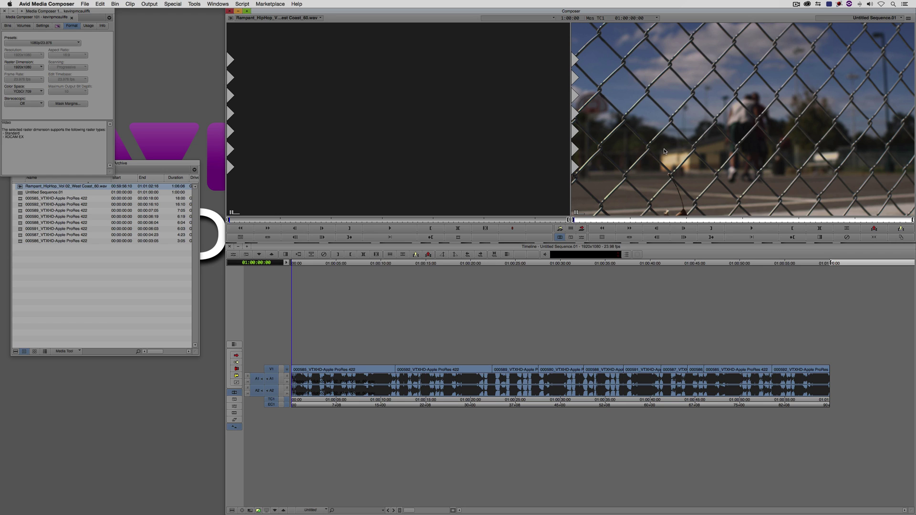
Hide Media Composer and show the Get Info window for ProResQTREF.mov.
key("super+h")
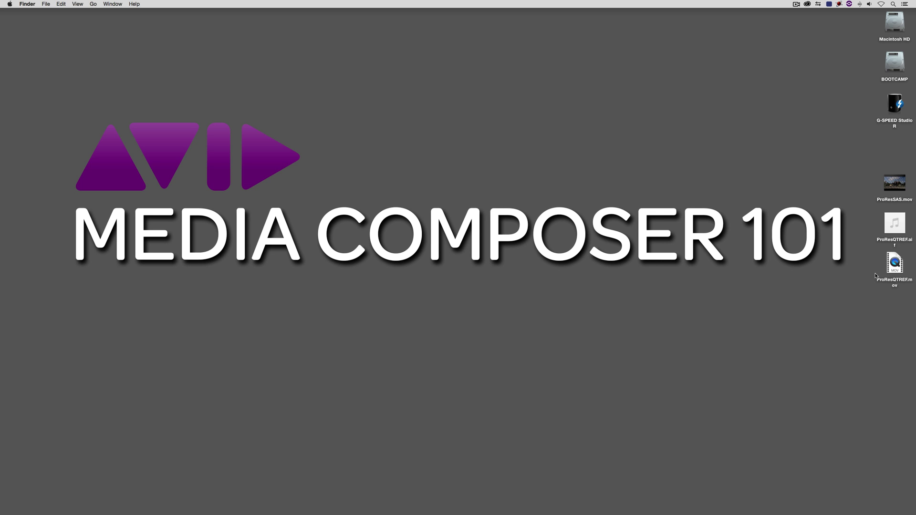
right_click(896, 261)
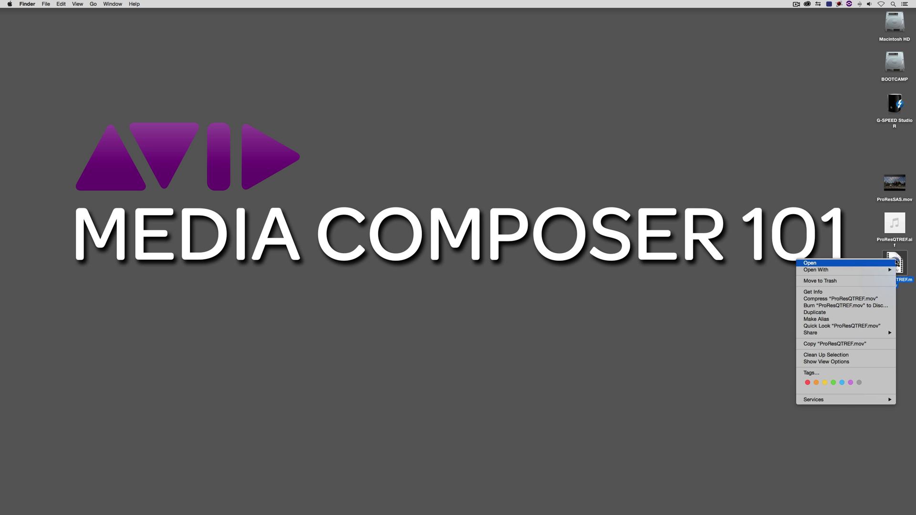
mouse_move(859, 271)
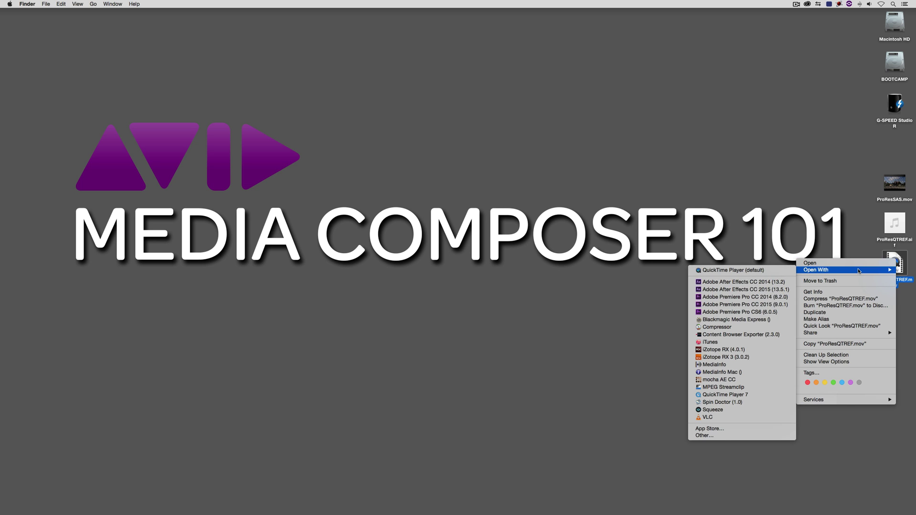
left_click(847, 293)
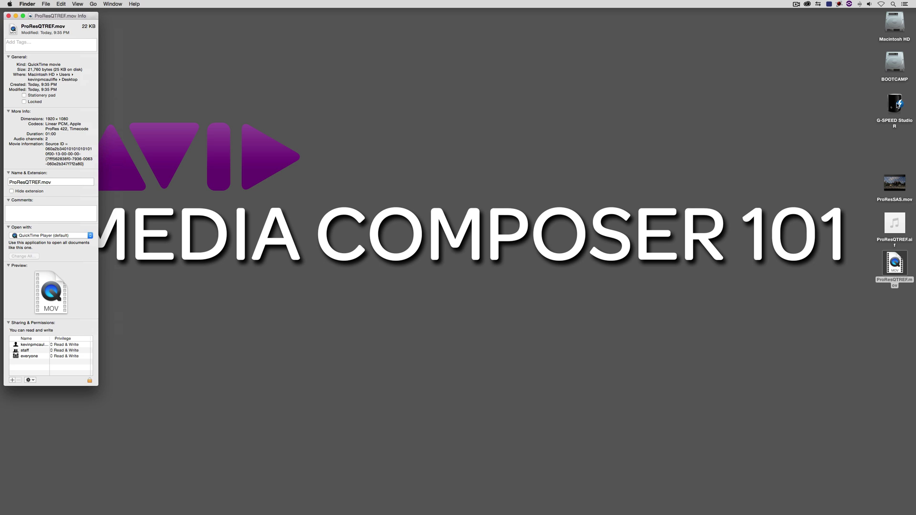
Compare Get Info for ProResQTREF.aif and ProResSAS.mov, then close those two windows.
right_click(902, 216)
mouse_move(840, 226)
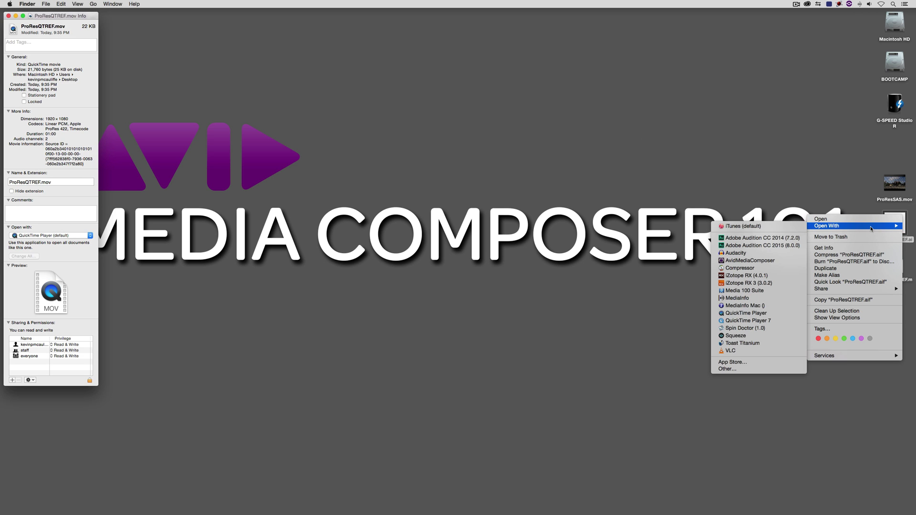
left_click(825, 248)
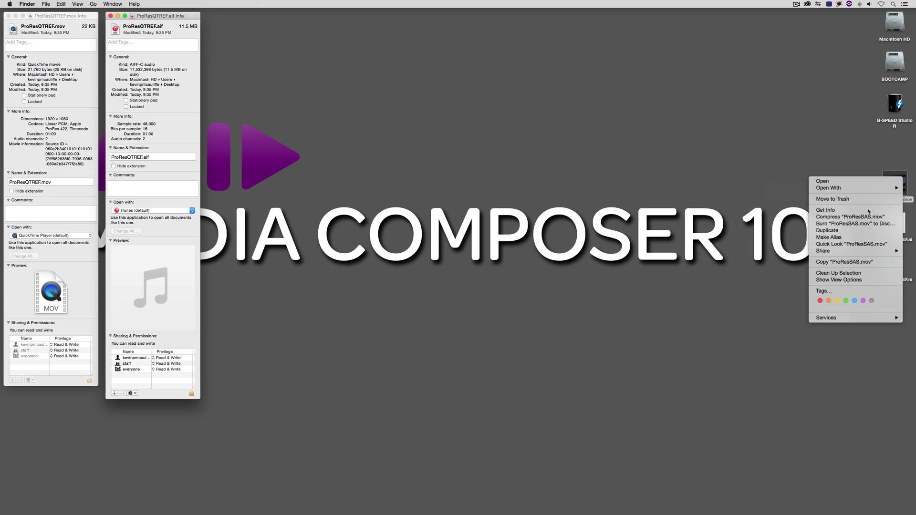
left_click(854, 210)
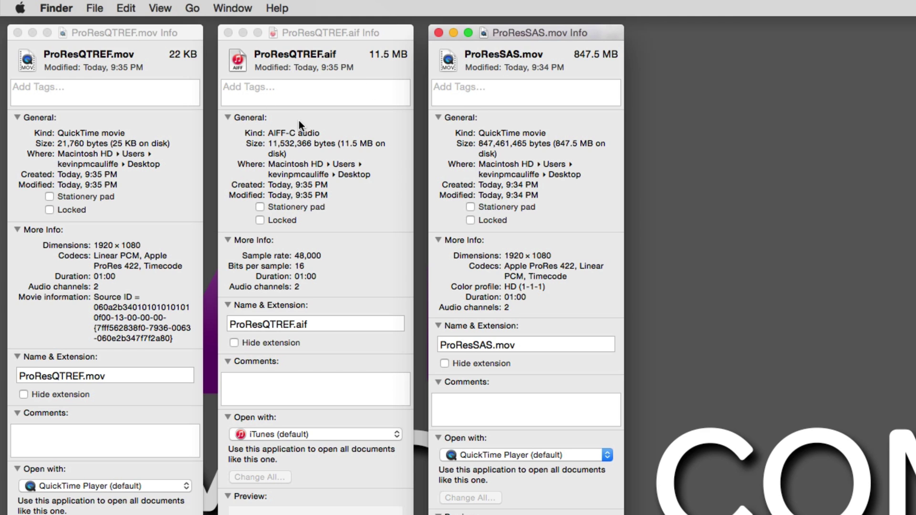
left_click(438, 33)
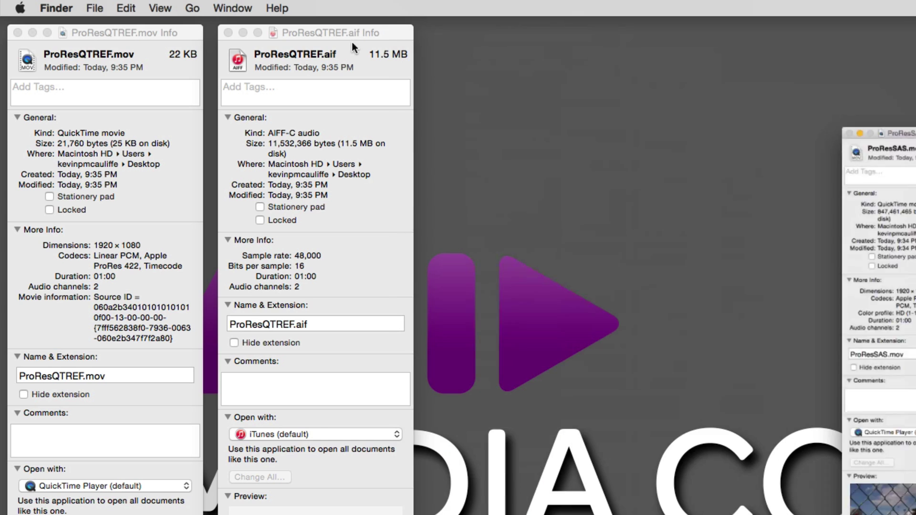
left_click(228, 33)
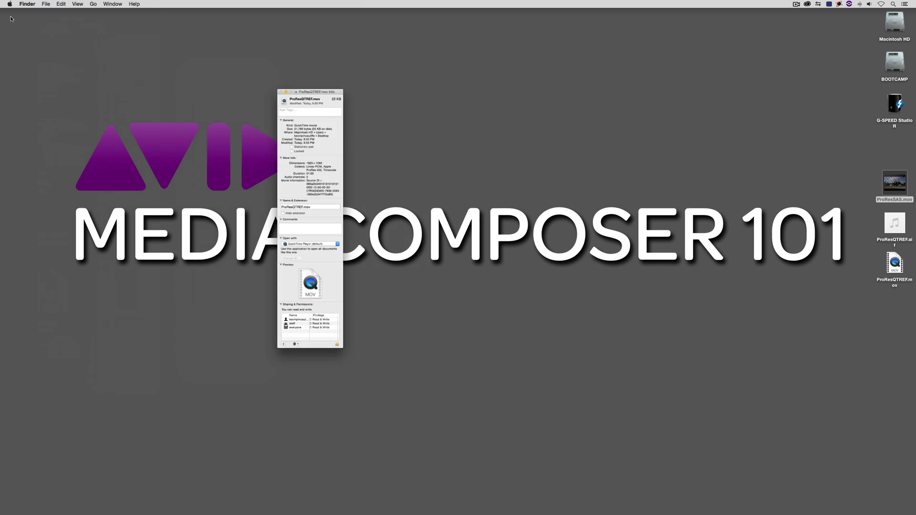
Close the ProResQTREF.mov Info window and reveal the Dock.
left_click(15, 28)
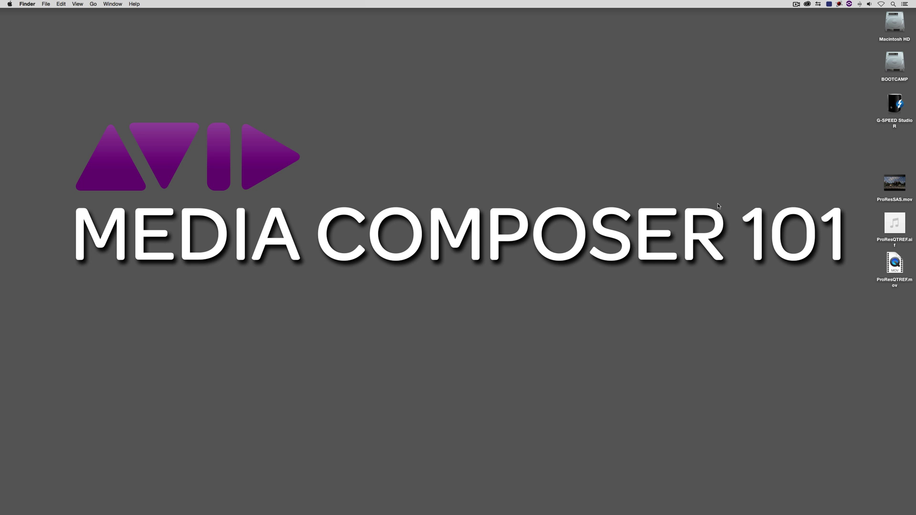
mouse_move(677, 513)
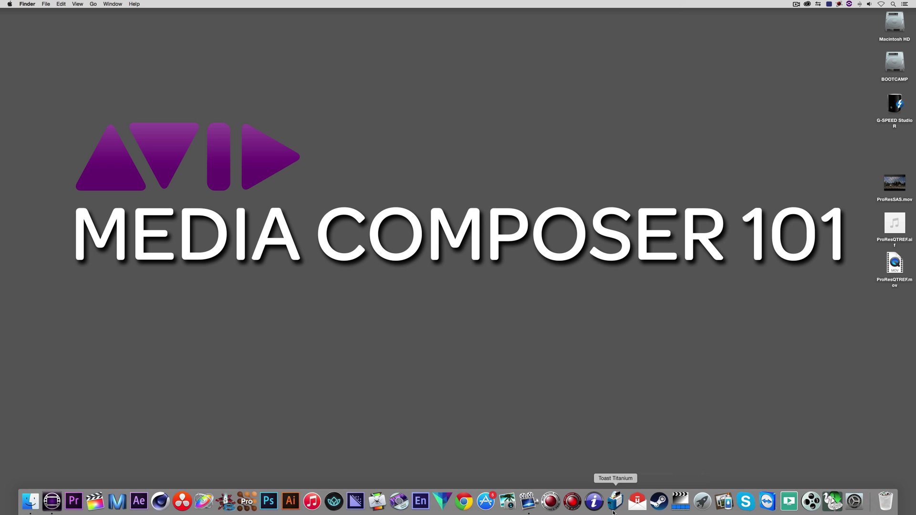
Launch MPEG Streamclip, load ProResQTREF.mov into it, and scrub its fence footage.
left_click(682, 503)
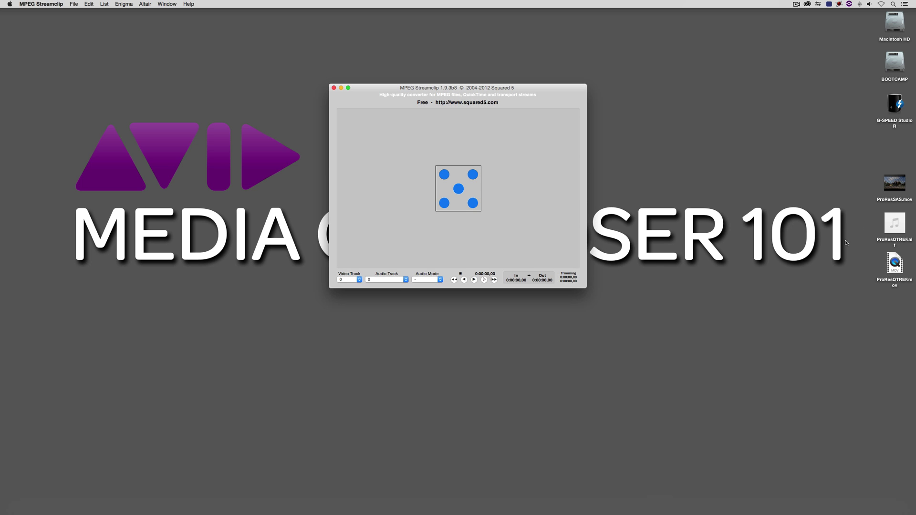
left_click_drag(894, 268, 459, 187)
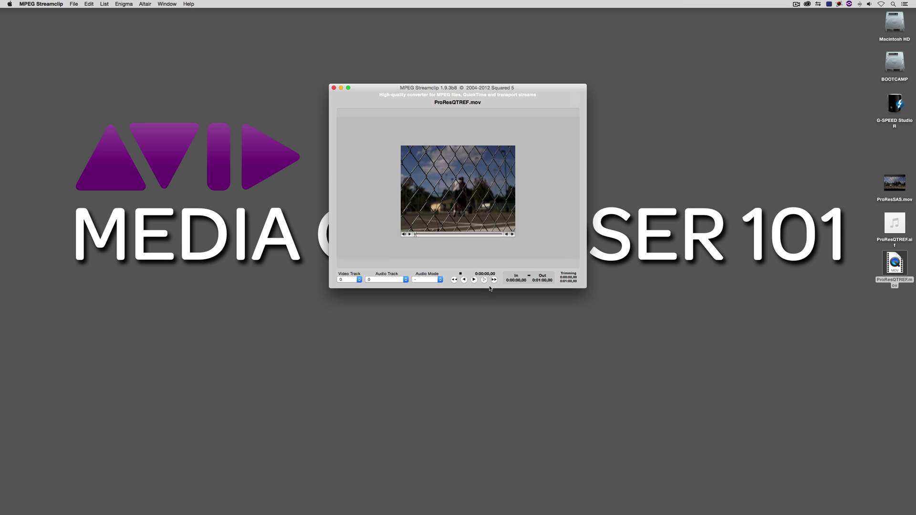
left_click_drag(409, 256, 360, 258)
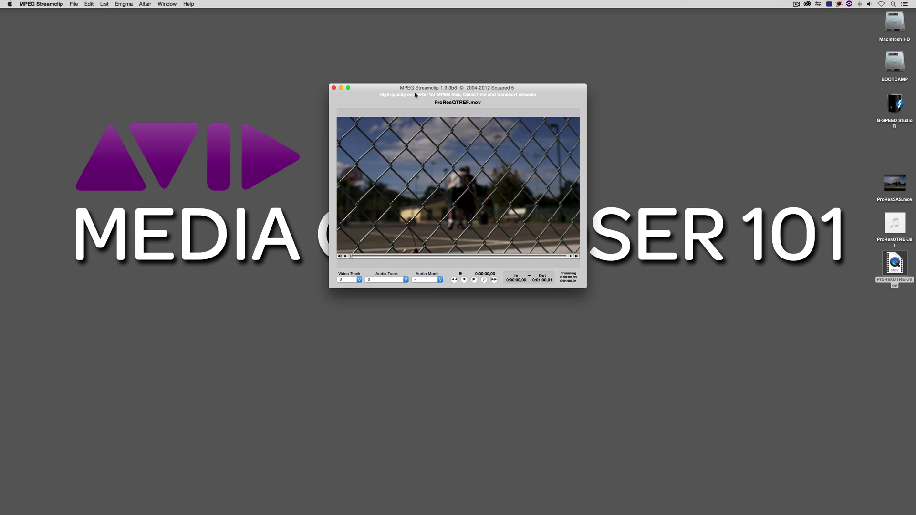
left_click(74, 4)
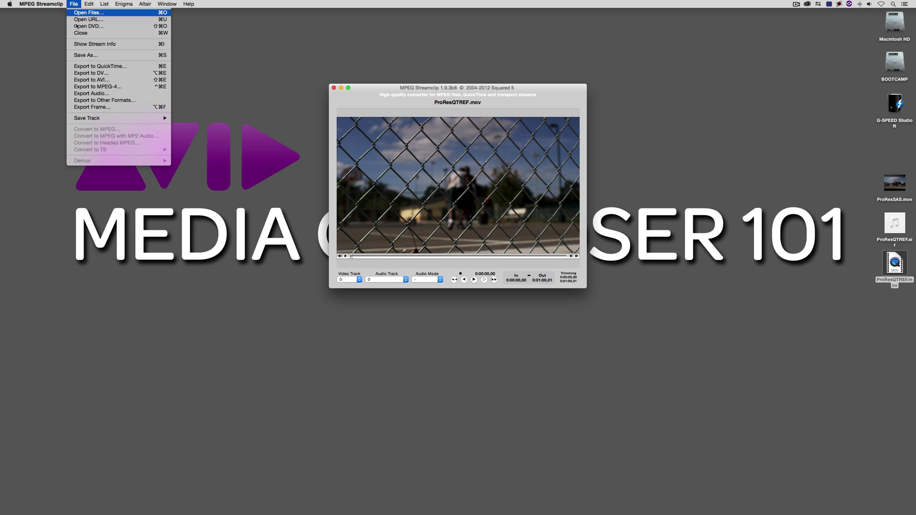
left_click(84, 68)
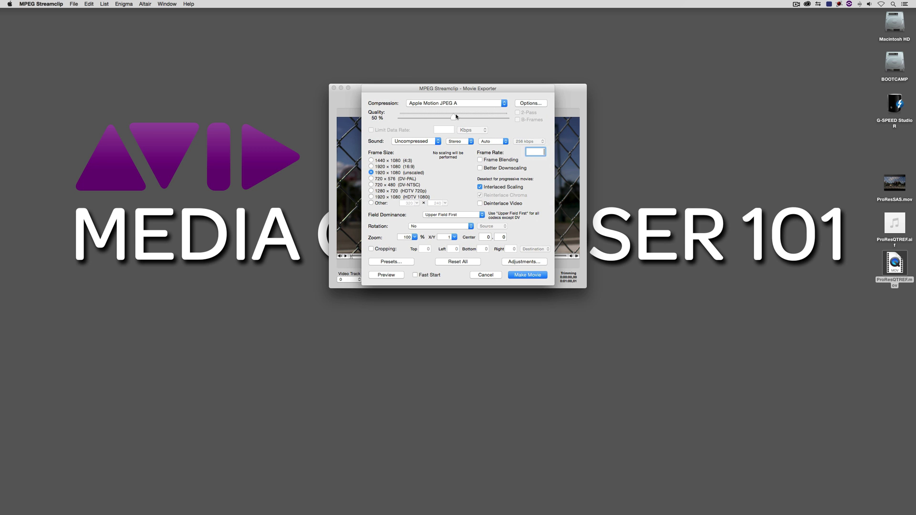
left_click(422, 104)
scroll(460, 124, "up", 5)
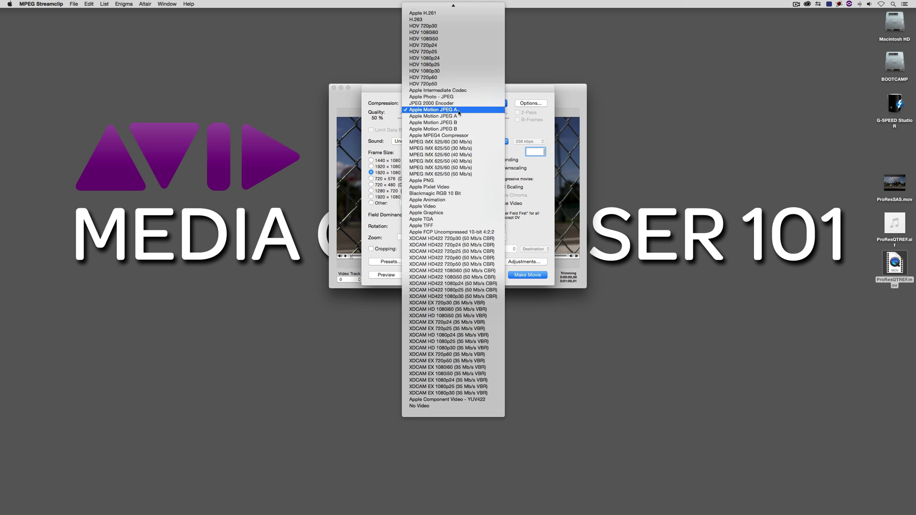
scroll(458, 129, "up", 5)
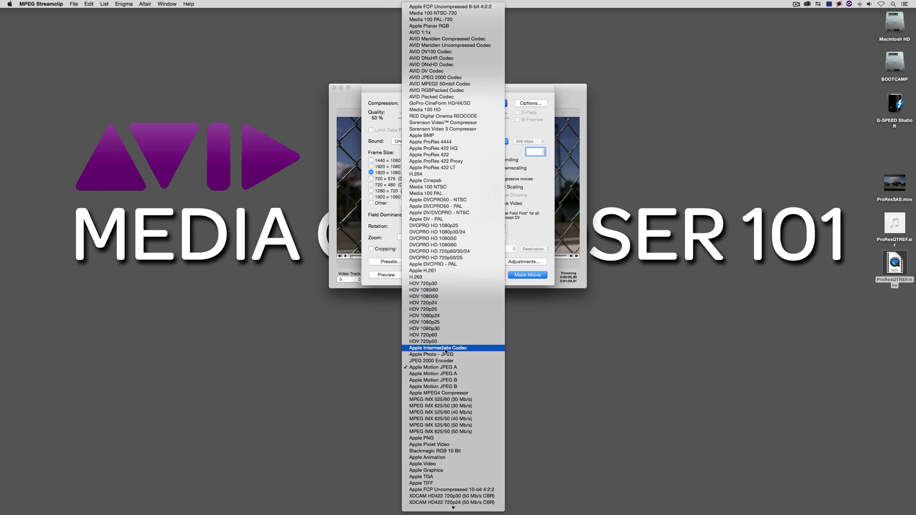
left_click(533, 245)
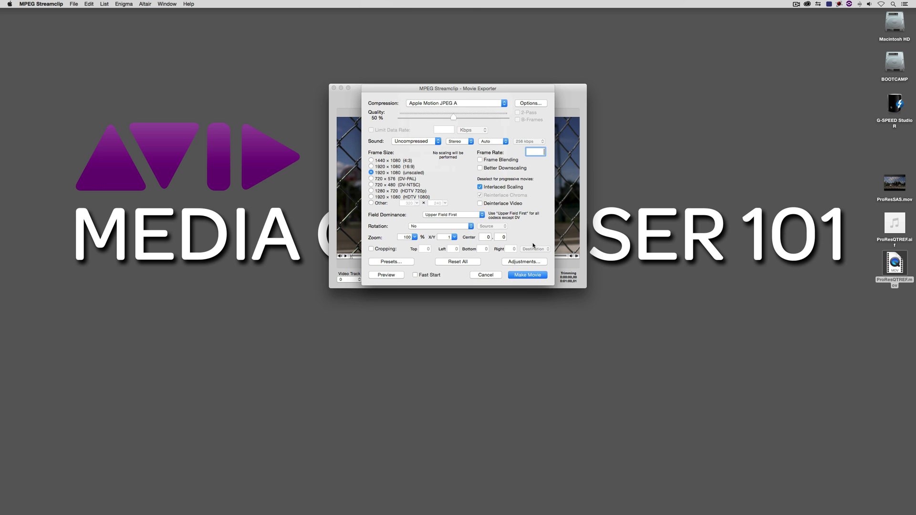
left_click(484, 275)
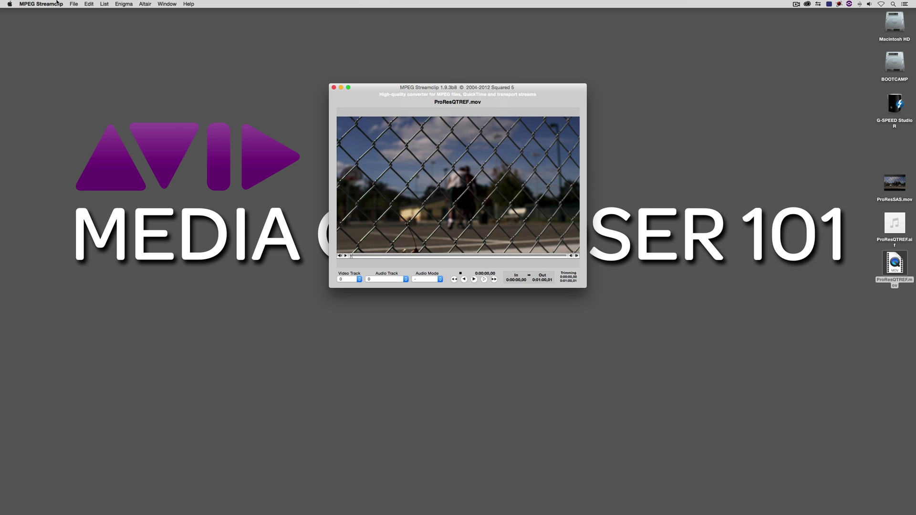
Open the MPEG-4 exporter with the H.264 codec at 100% quality.
left_click(73, 3)
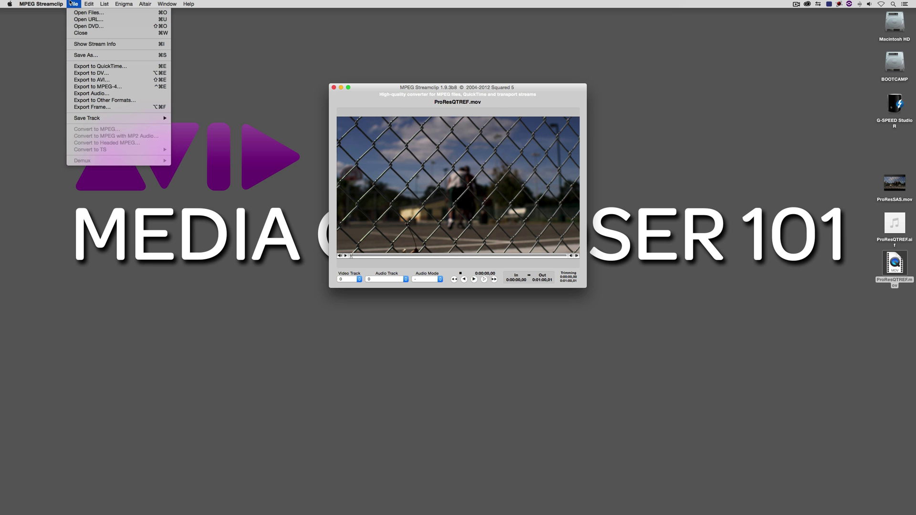
left_click(127, 89)
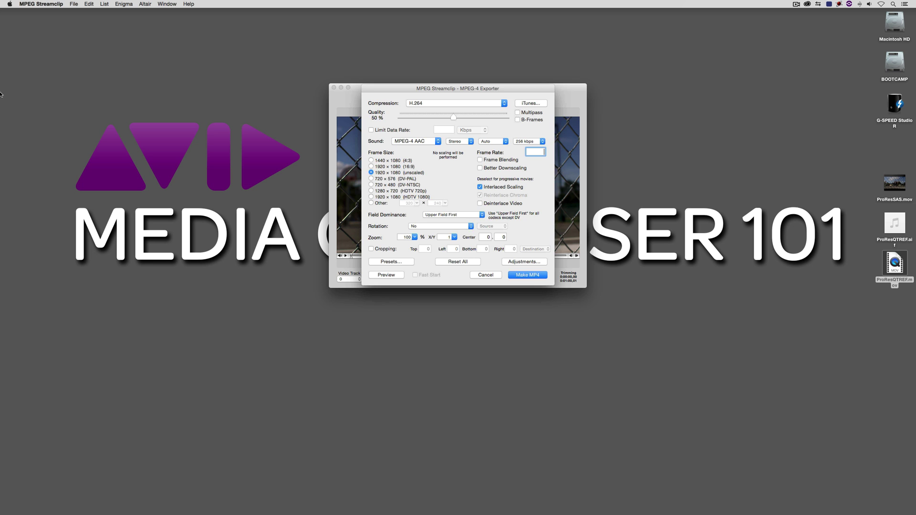
left_click(471, 104)
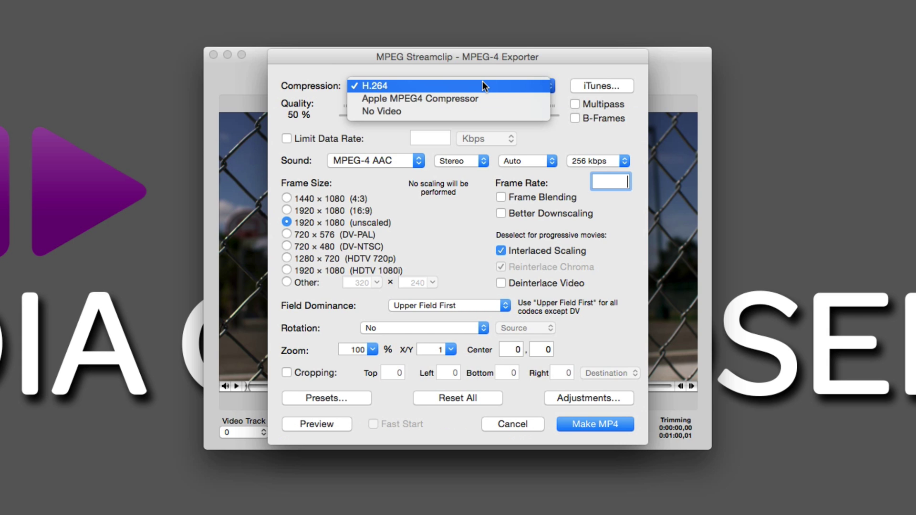
left_click(483, 81)
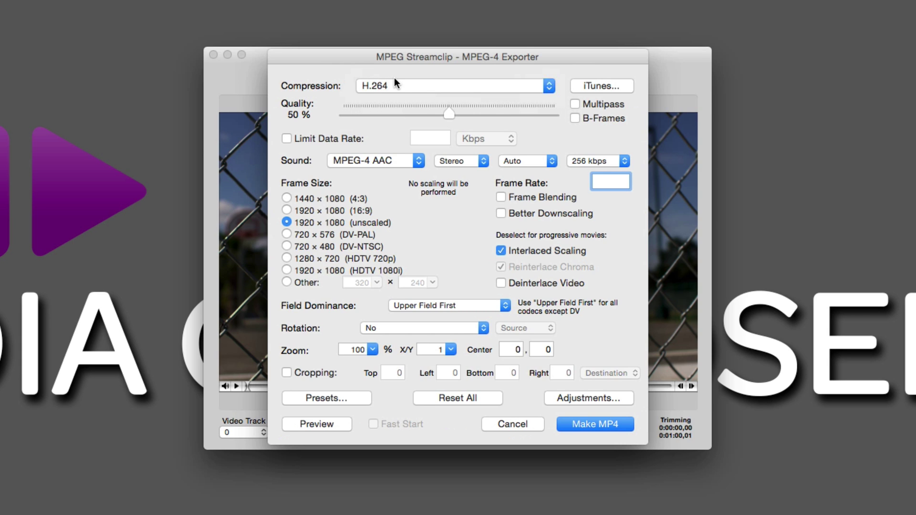
left_click_drag(445, 114, 617, 114)
Limit the export data rate to 6 Mbps.
left_click(323, 138)
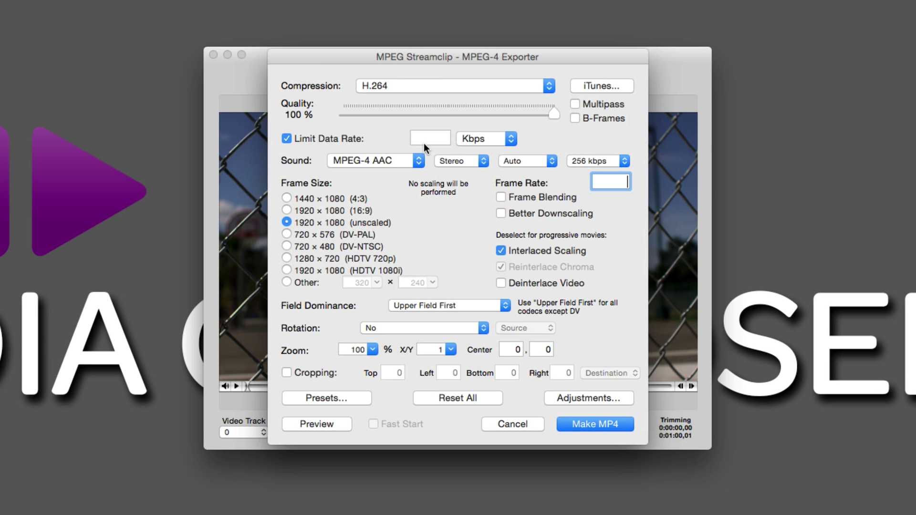
left_click(477, 140)
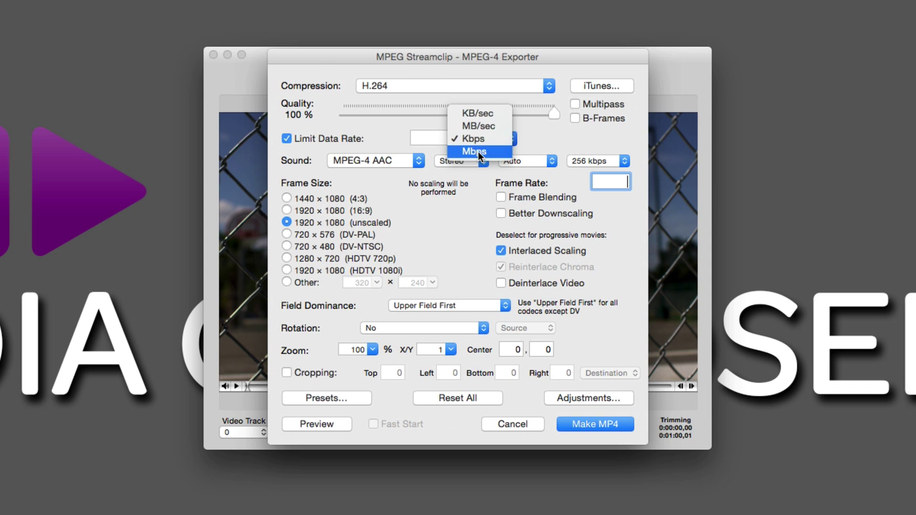
left_click(472, 151)
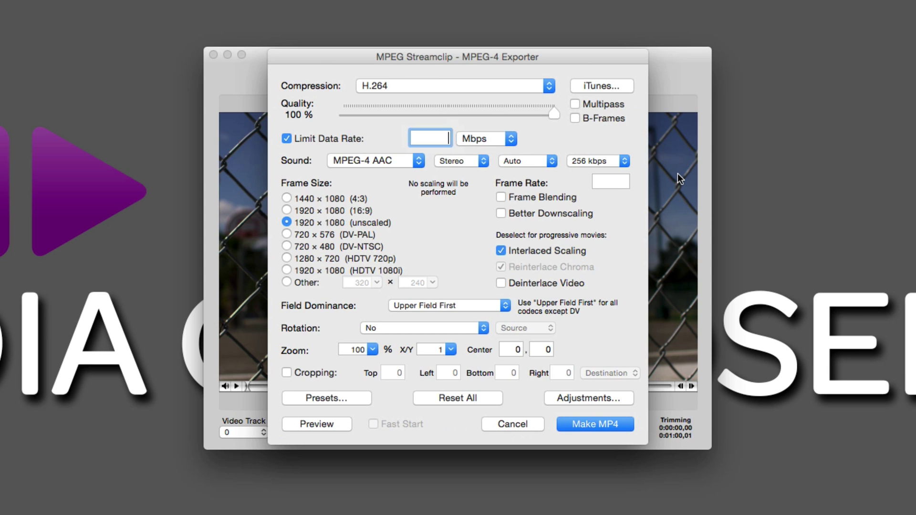
type("8")
double_click(445, 138)
type("4")
double_click(437, 139)
type("6")
Keep MPEG-4 AAC sound at 128 kbps and enable Deinterlace Video.
left_click(411, 161)
left_click(493, 160)
left_click(606, 158)
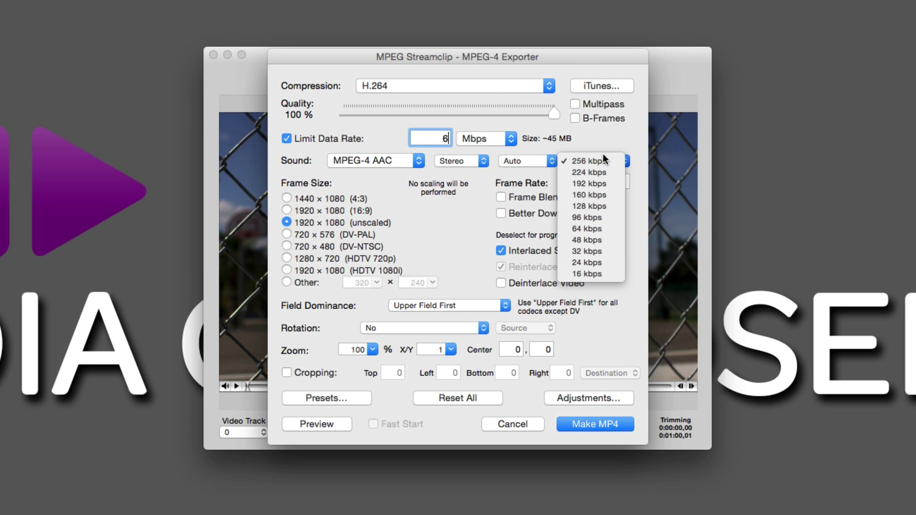
left_click(611, 206)
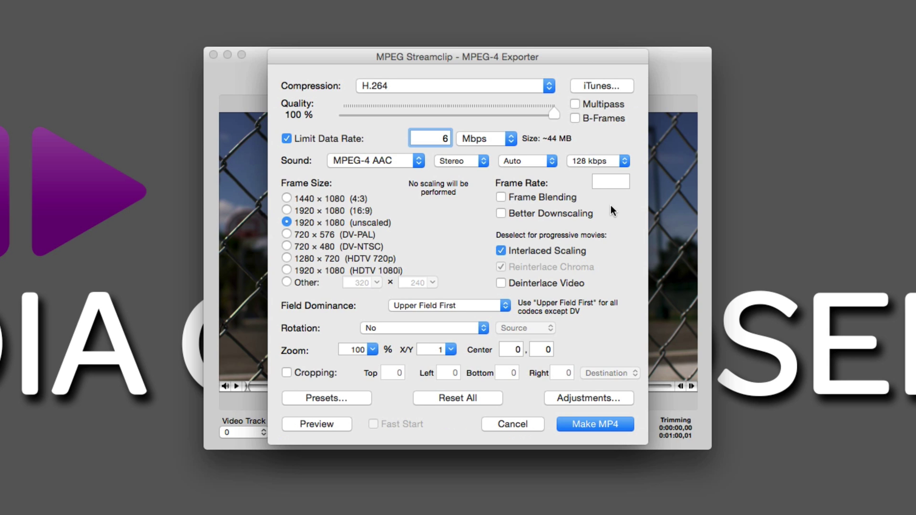
left_click(501, 283)
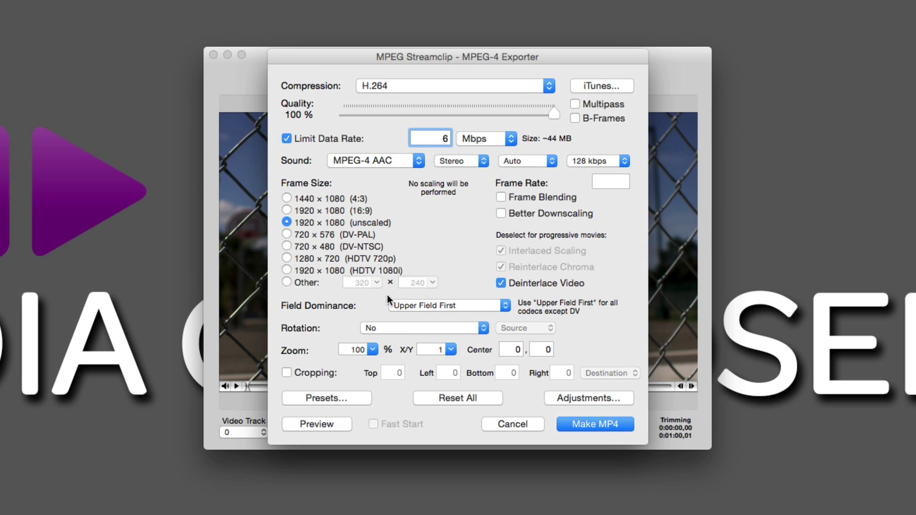
Store the current settings as preset 'For Client Approval', load it, and cancel the exporter.
left_click(353, 398)
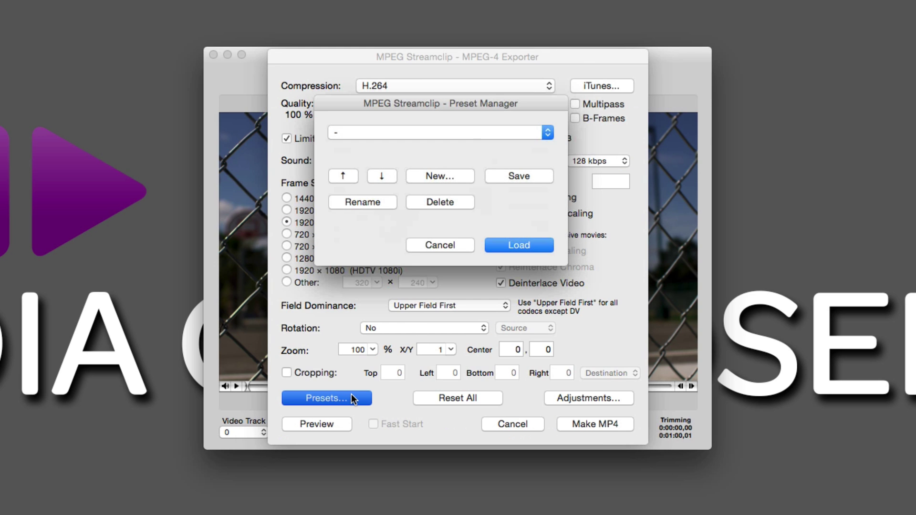
left_click(450, 175)
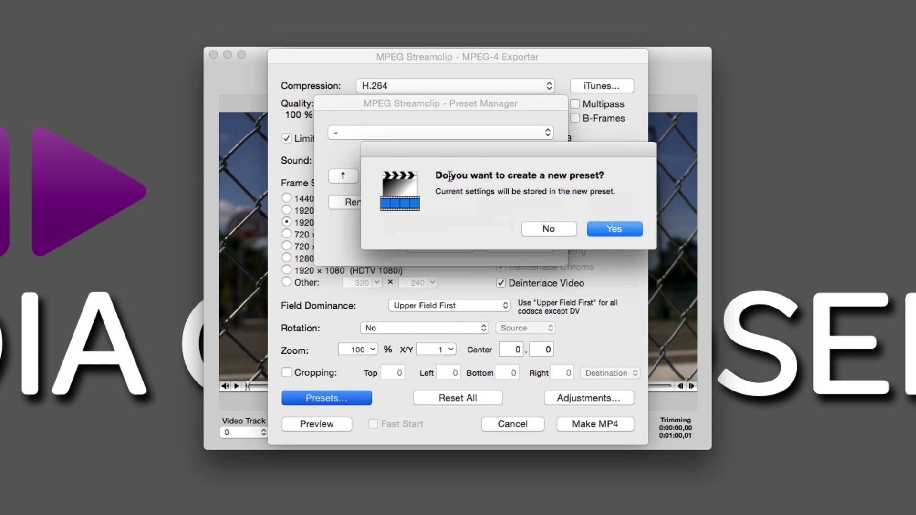
left_click(609, 228)
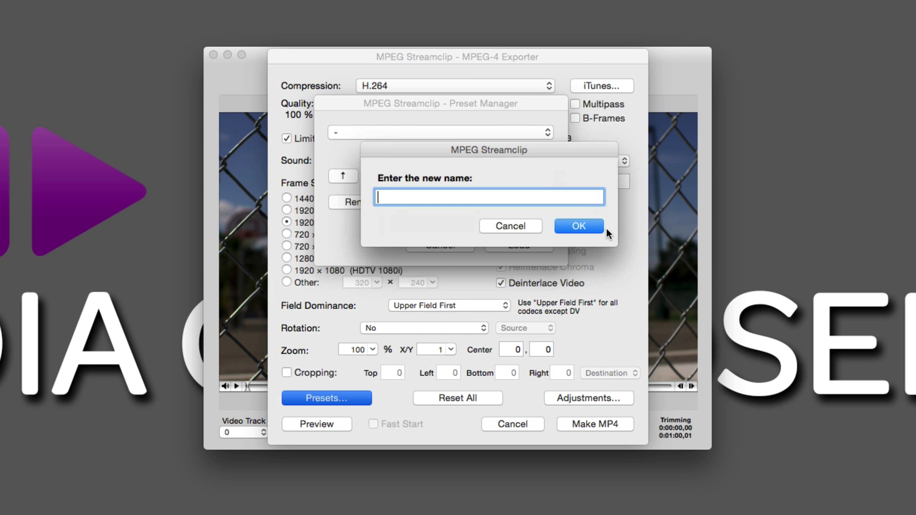
type("For Client Approval")
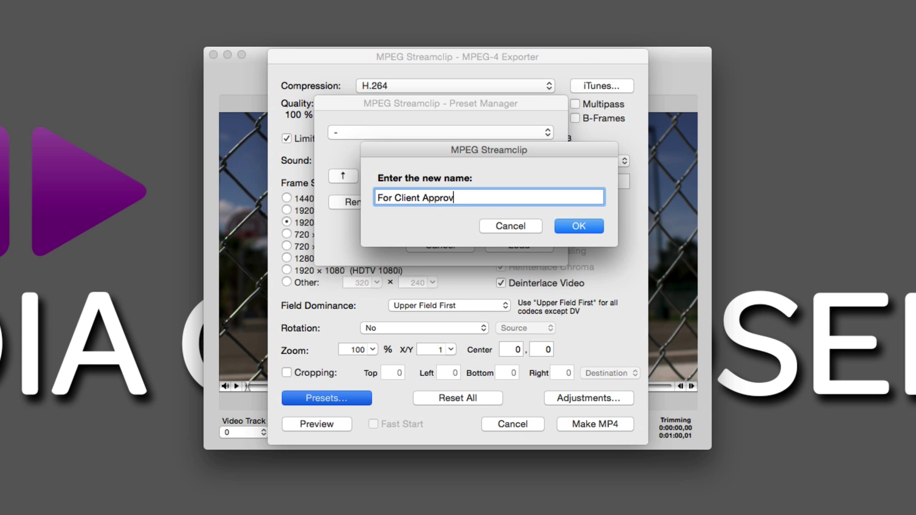
left_click(577, 226)
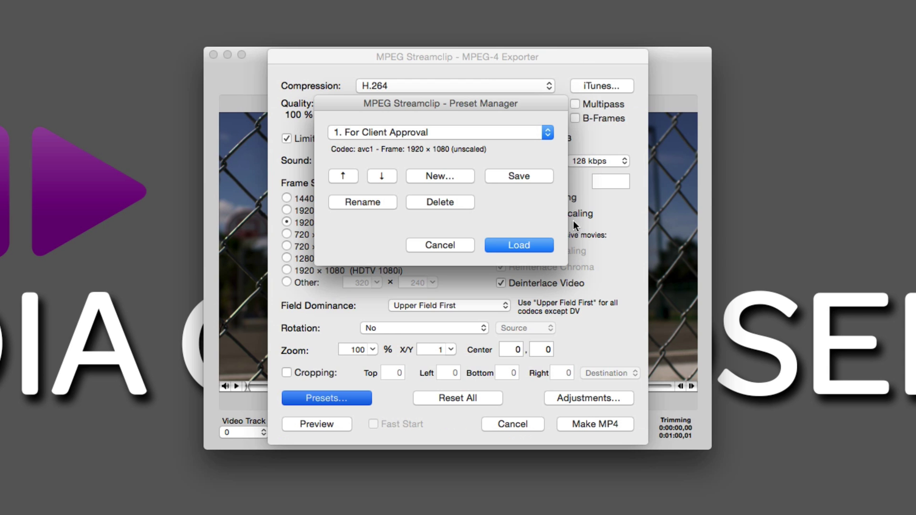
left_click(515, 242)
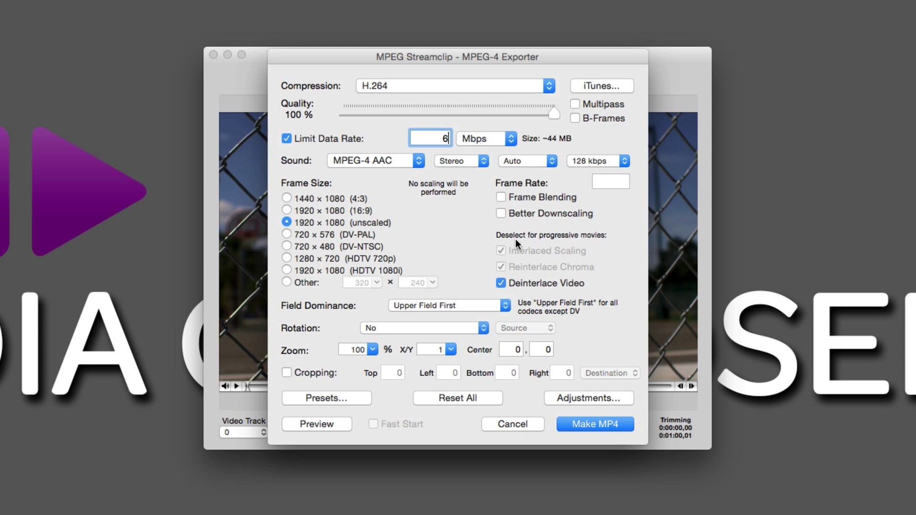
left_click(519, 424)
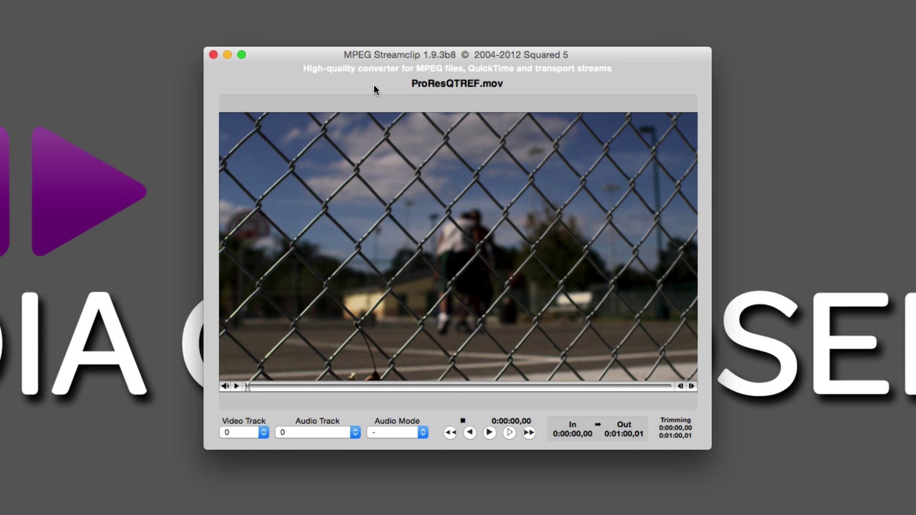
Quit and relaunch MPEG Streamclip, then load ProResQTREF.mov into it.
key("super+q")
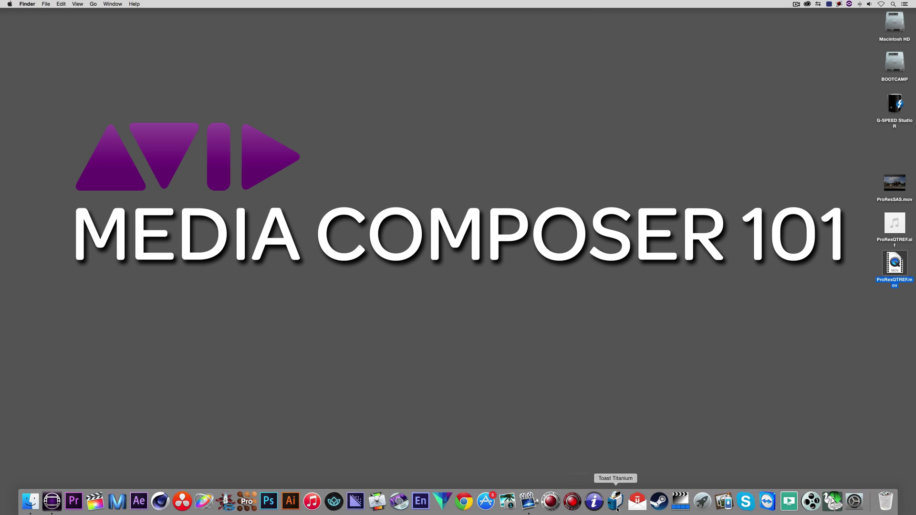
left_click(683, 504)
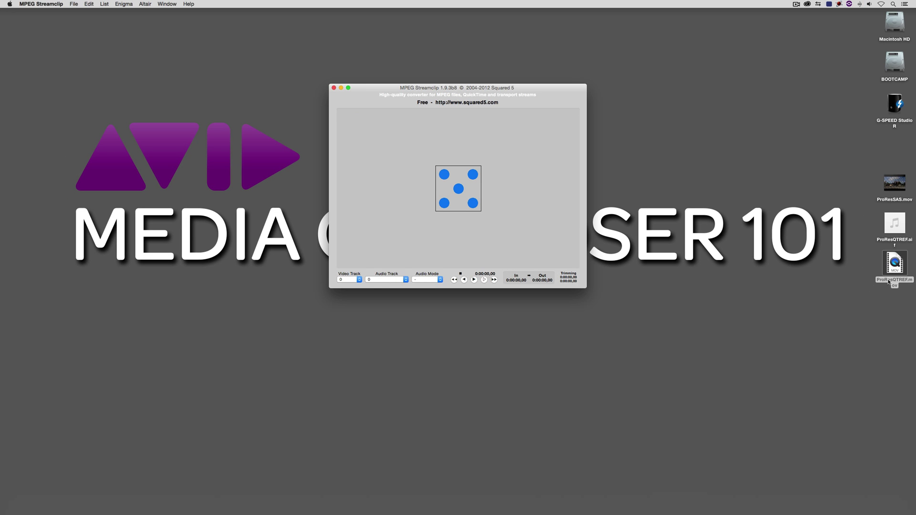
left_click_drag(889, 281, 468, 205)
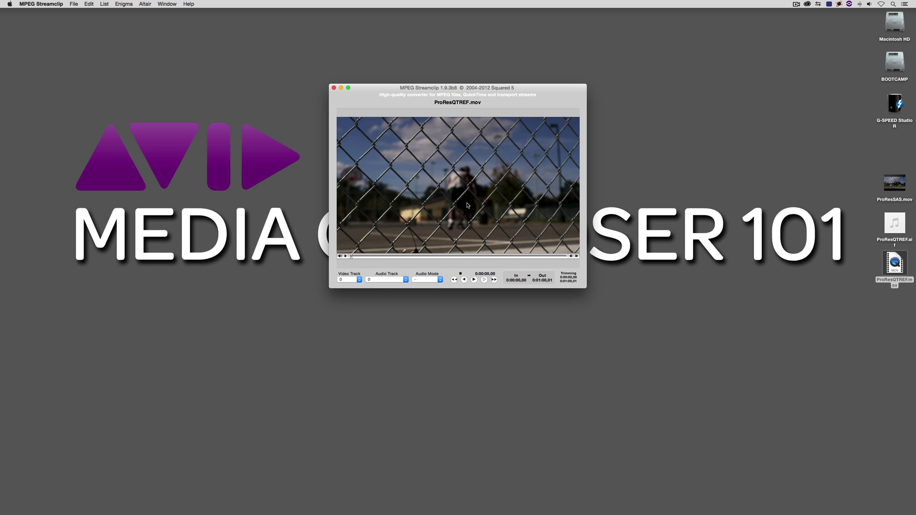
Export to MPEG-4 with the 'For Client Approval' preset, saving ProResQTREF.mp4 to the Desktop.
left_click(74, 4)
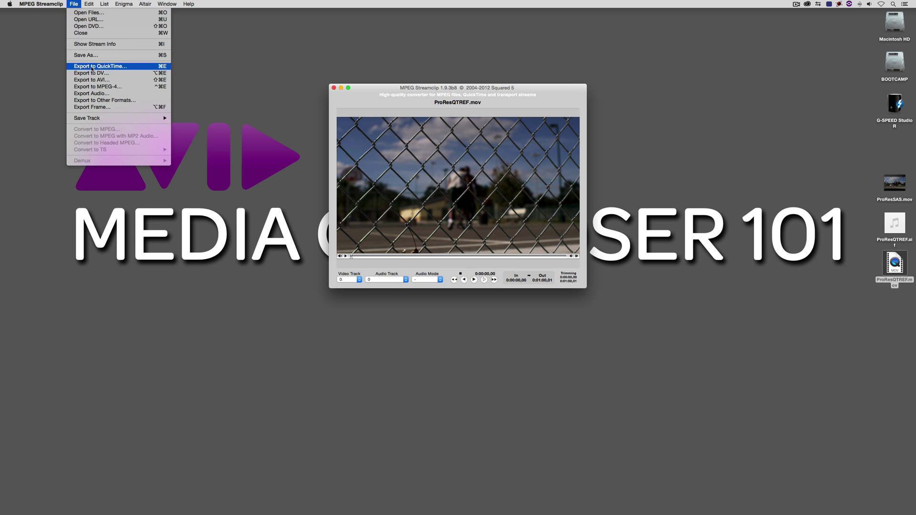
left_click(94, 87)
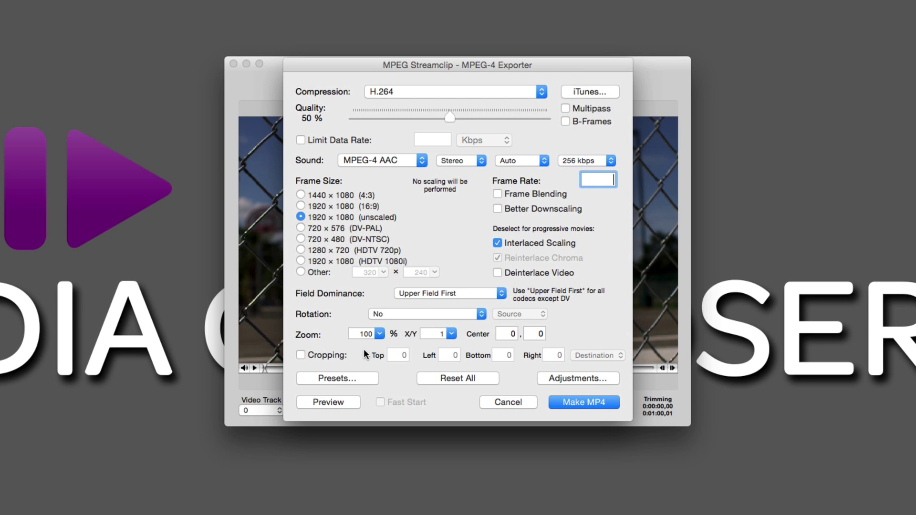
left_click(392, 262)
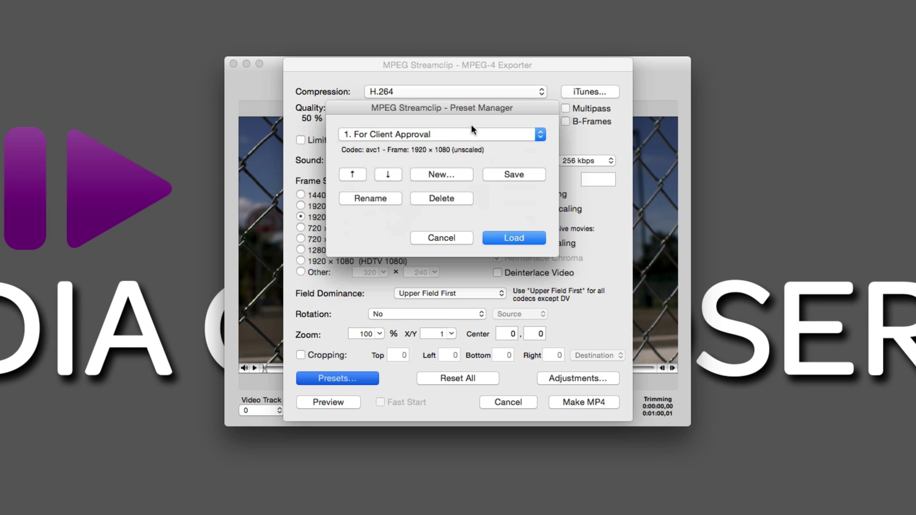
left_click(522, 240)
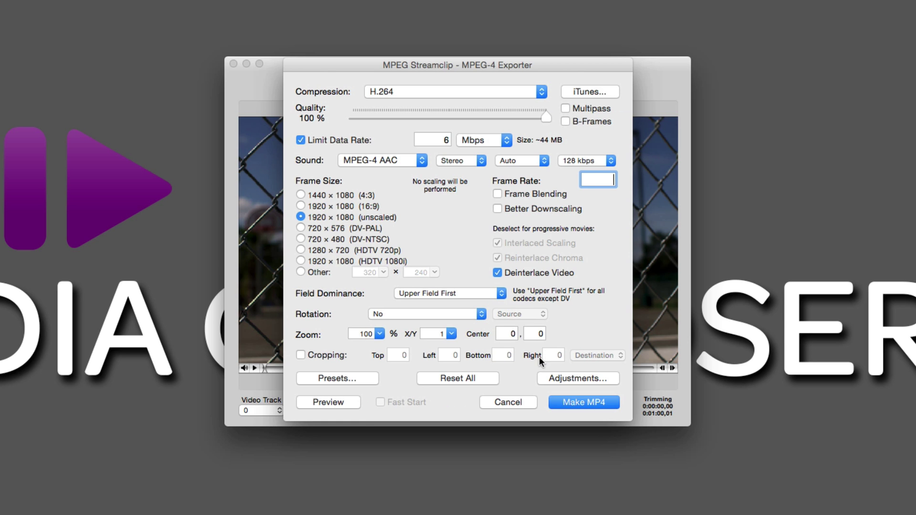
key("Escape")
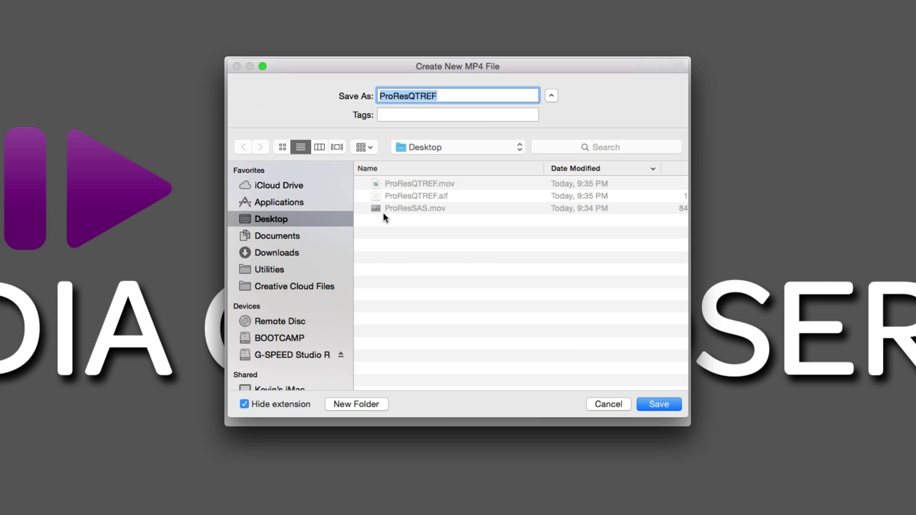
left_click(657, 405)
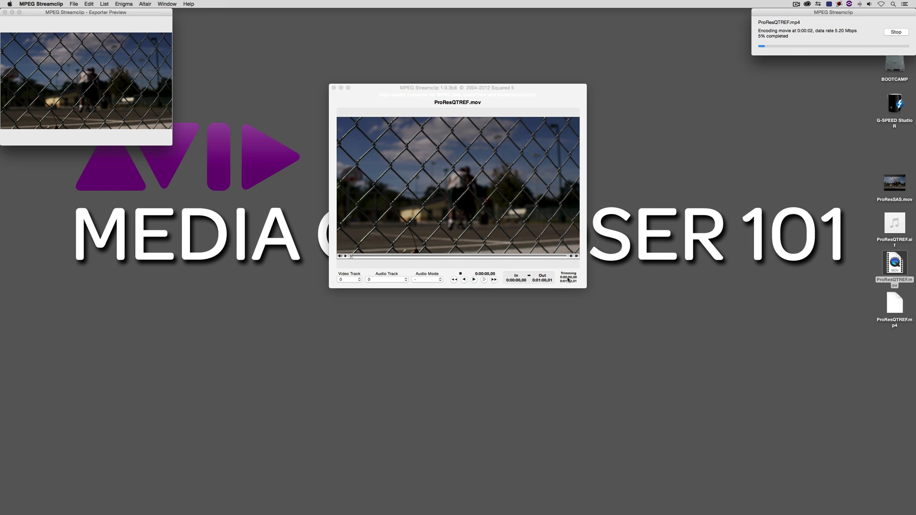
Switch to Avid Media Composer, scrub the sequence, and return to its start.
key("super+Tab")
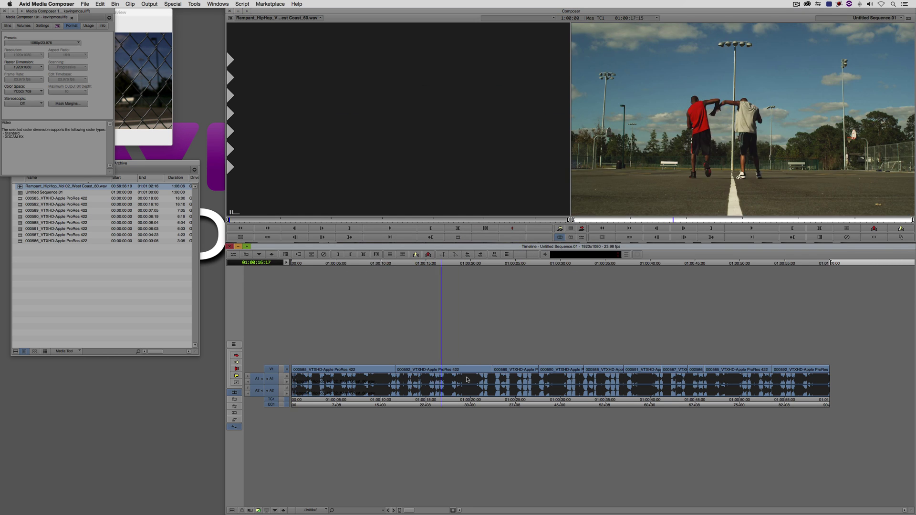
mouse_move(467, 380)
left_mouse_down()
mouse_move(740, 380)
mouse_move(470, 381)
left_mouse_up()
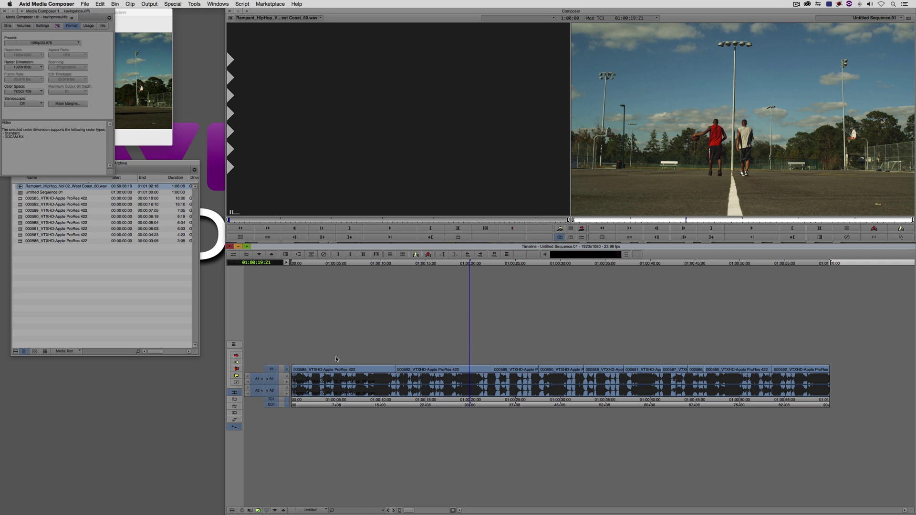
left_click(351, 381)
key("Home")
Activate audio tracks A1 and A2 and play the sequence, stopping at 01:00:06:00.
left_click(287, 382)
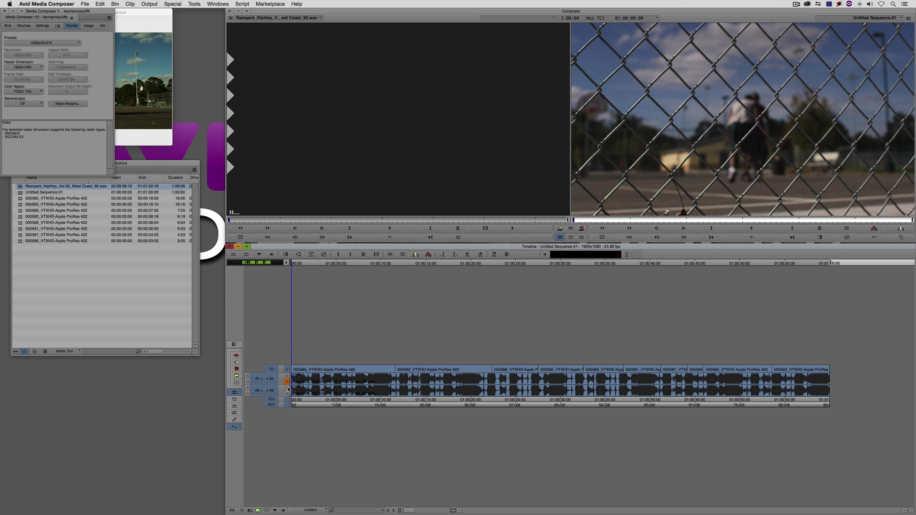
left_click(287, 393)
key("space")
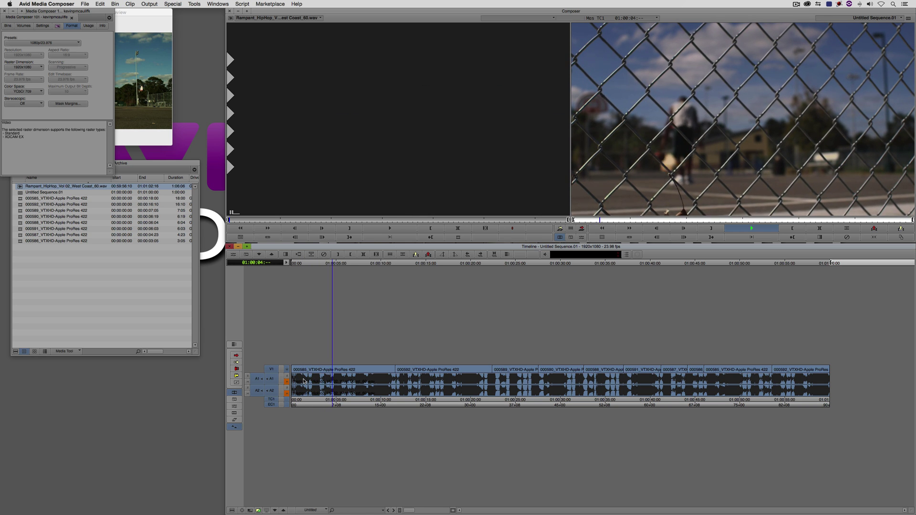
key("space")
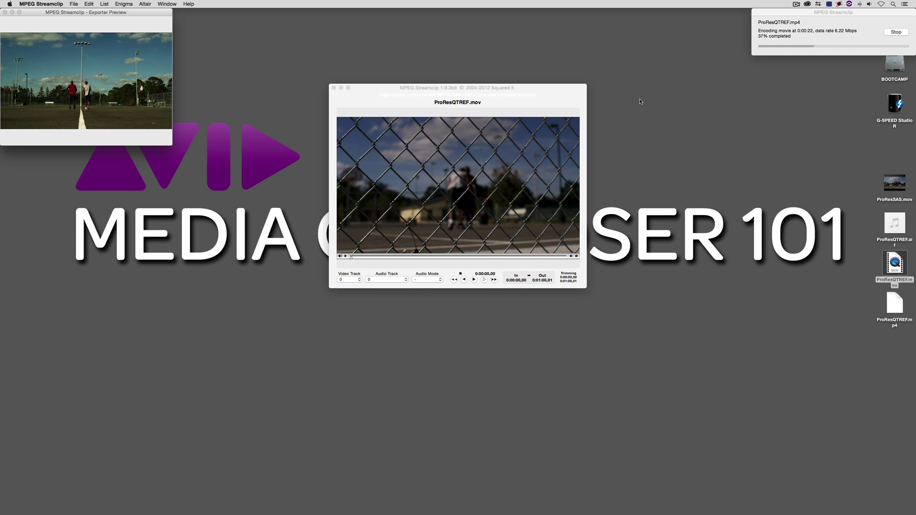
Move the progress window to top centre, then check the MPEG-4 export settings and cancel.
left_click_drag(782, 12, 392, 35)
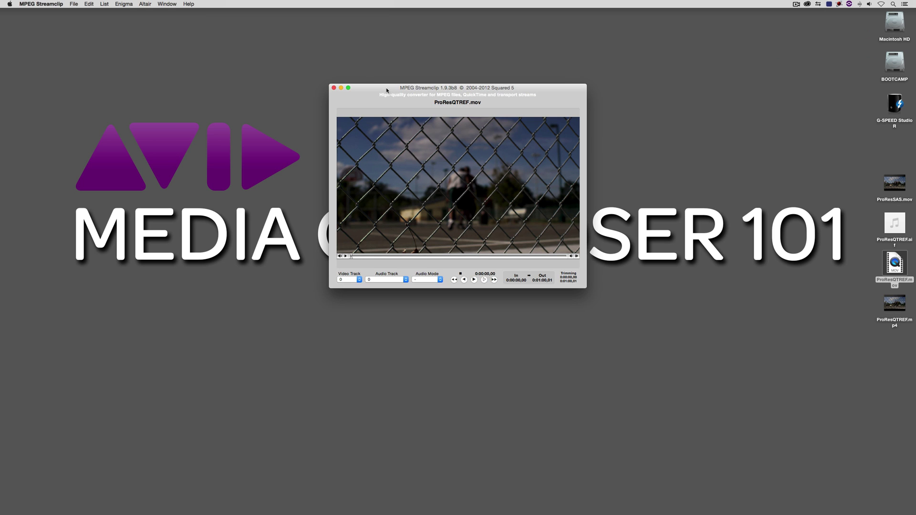
left_click(74, 4)
left_click(102, 88)
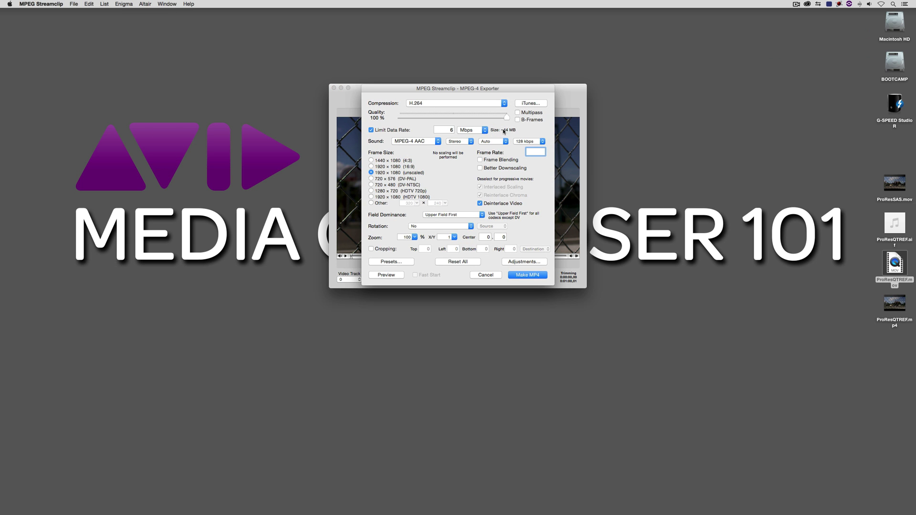
left_click(485, 275)
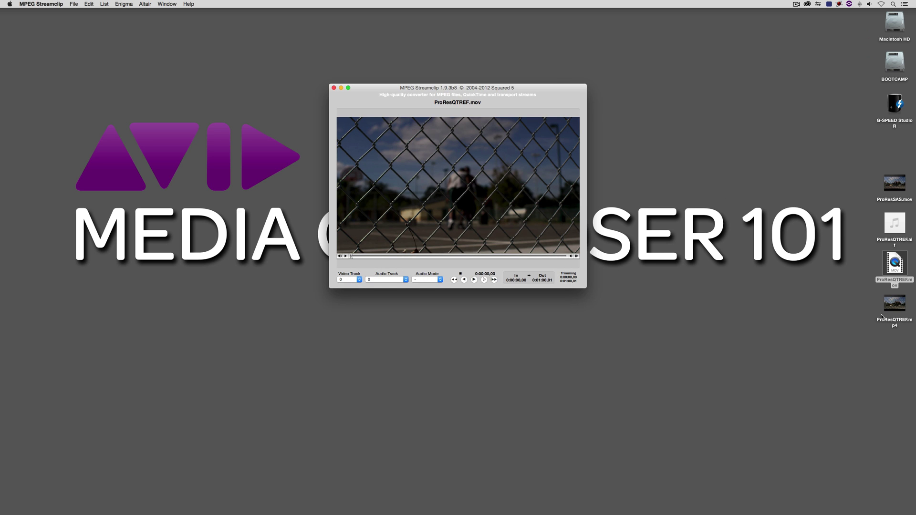
Open the Get Info window for ProResQTREF.mp4 (46.9 MB, H.264).
right_click(898, 299)
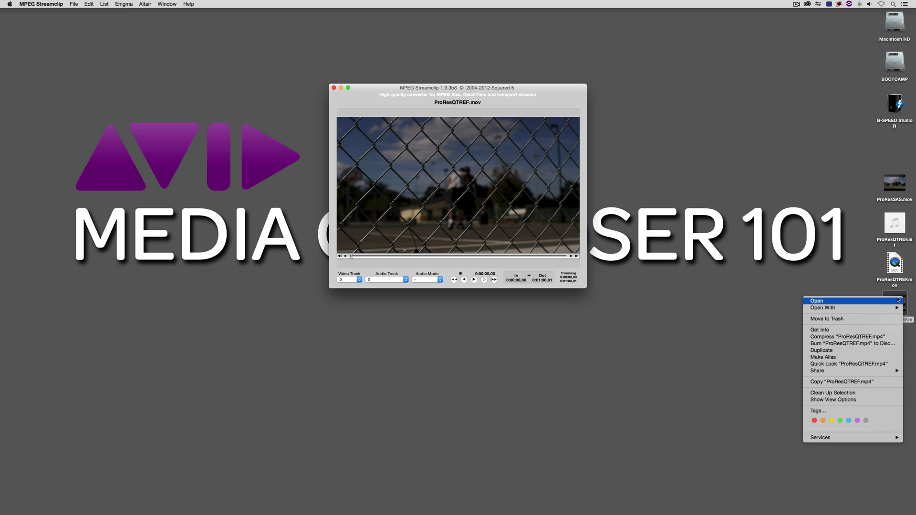
left_click(862, 331)
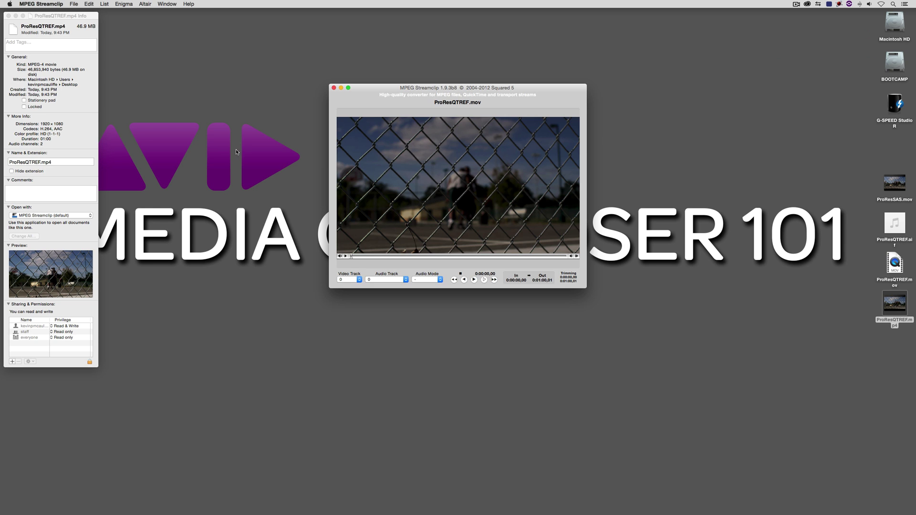
left_click(9, 15)
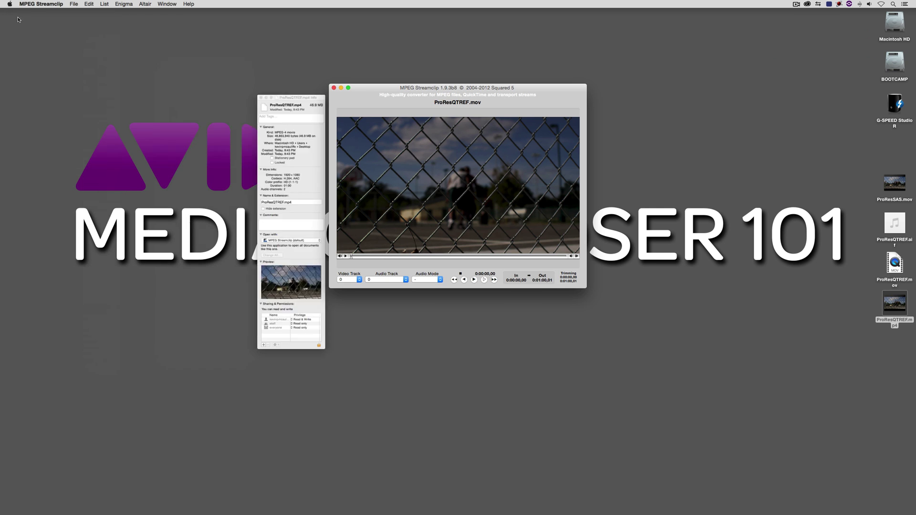
right_click(895, 303)
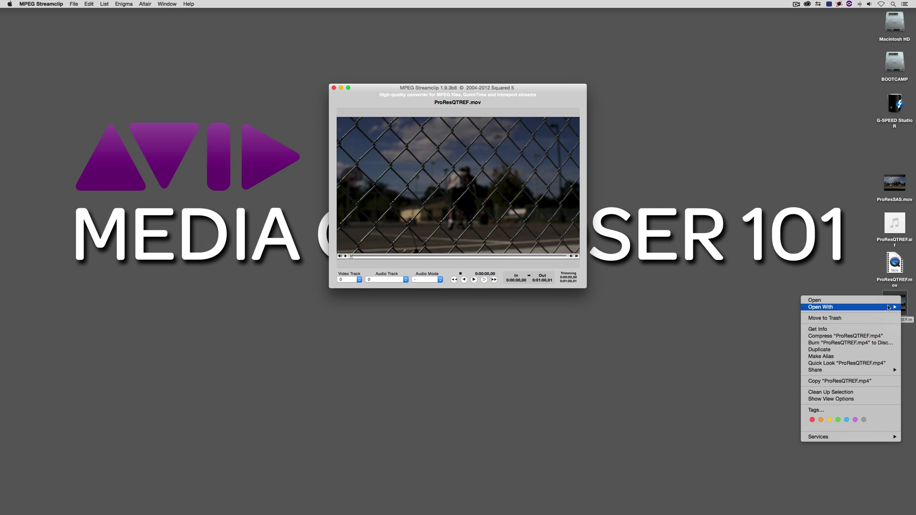
left_click(869, 331)
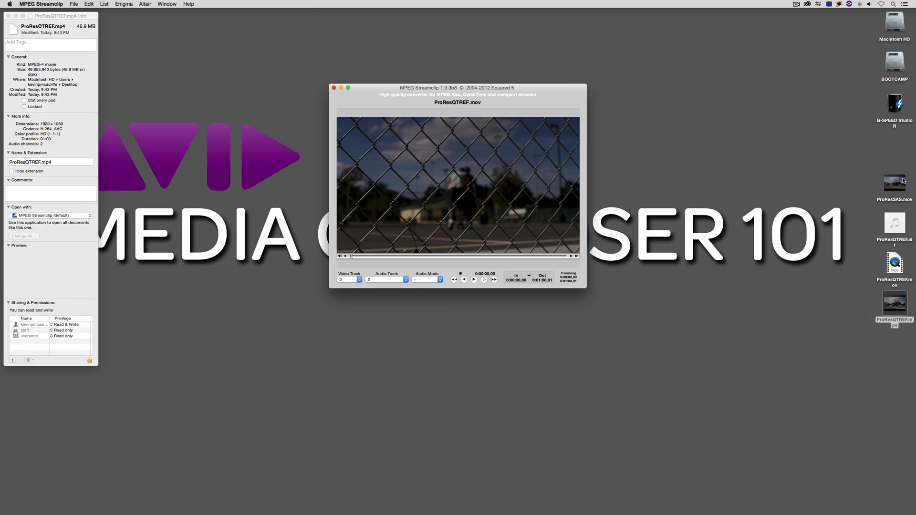
Show Info for ProResSAS.mov (847.5 MB) alongside, then Quick Look ProResQTREF.mp4 playing.
right_click(892, 182)
left_click(859, 212)
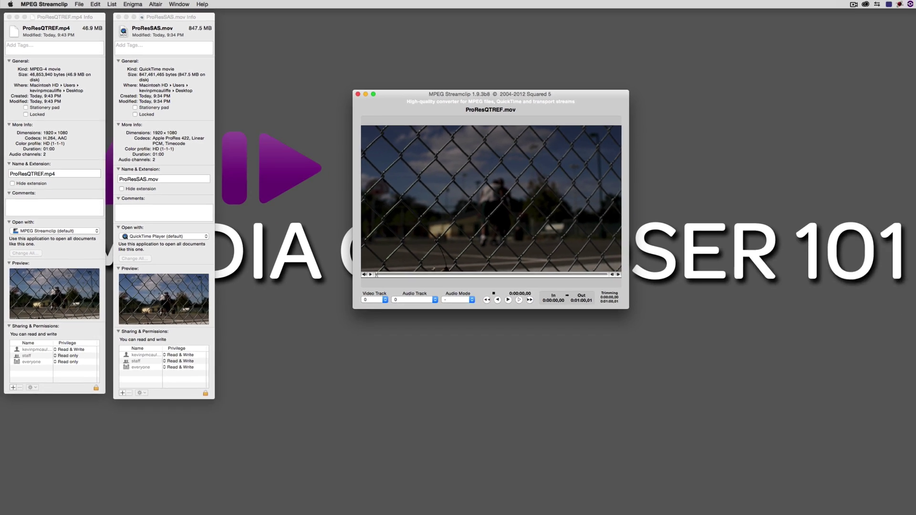
left_click_drag(895, 306, 766, 231)
key("space")
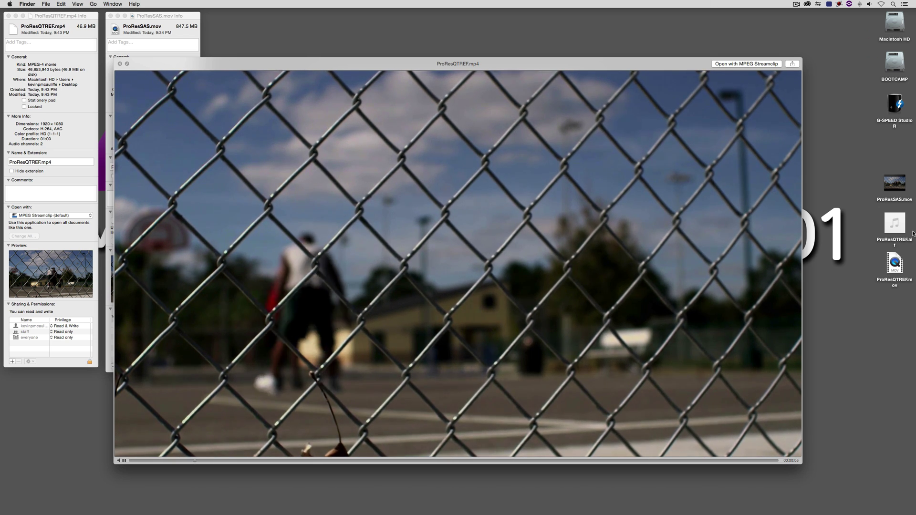
Close the MP4 preview and Quick Look ProResSAS.mov's fence footage instead.
key("space")
left_click(904, 185)
key("space")
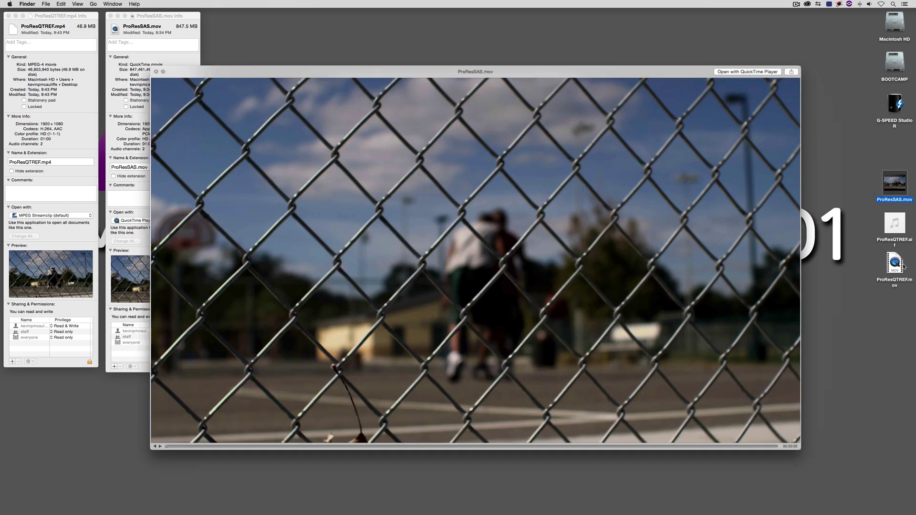